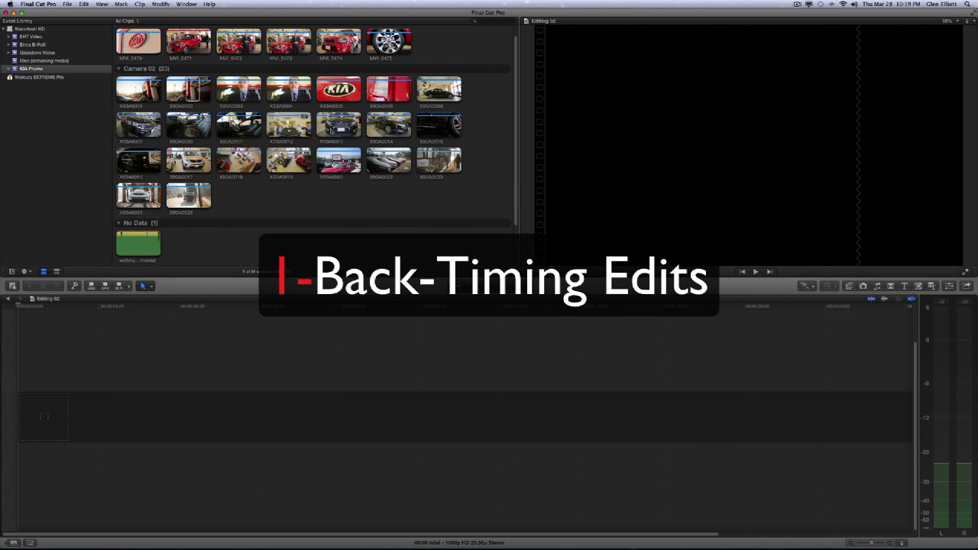
Append clips X93A0013, X93A0012, X93A0011, MVI_5471 and X93A0023 to the timeline in that order
{"action": "left_click", "coordinate": [336, 126]}
{"action": "key", "text": "e"}
{"action": "left_click", "coordinate": [288, 126]}
{"action": "key", "text": "e"}
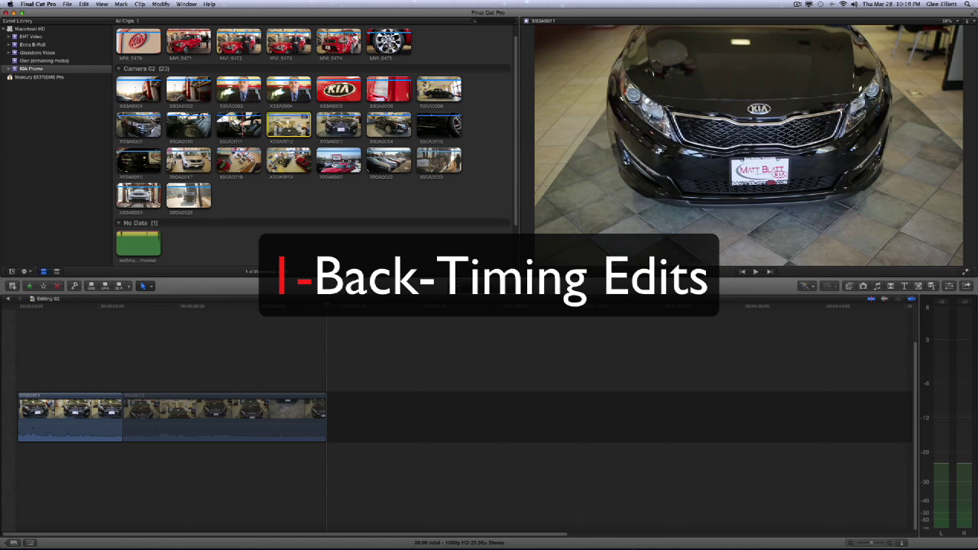
{"action": "left_click", "coordinate": [238, 126]}
{"action": "key", "text": "e"}
{"action": "left_click", "coordinate": [189, 42]}
{"action": "key", "text": "e"}
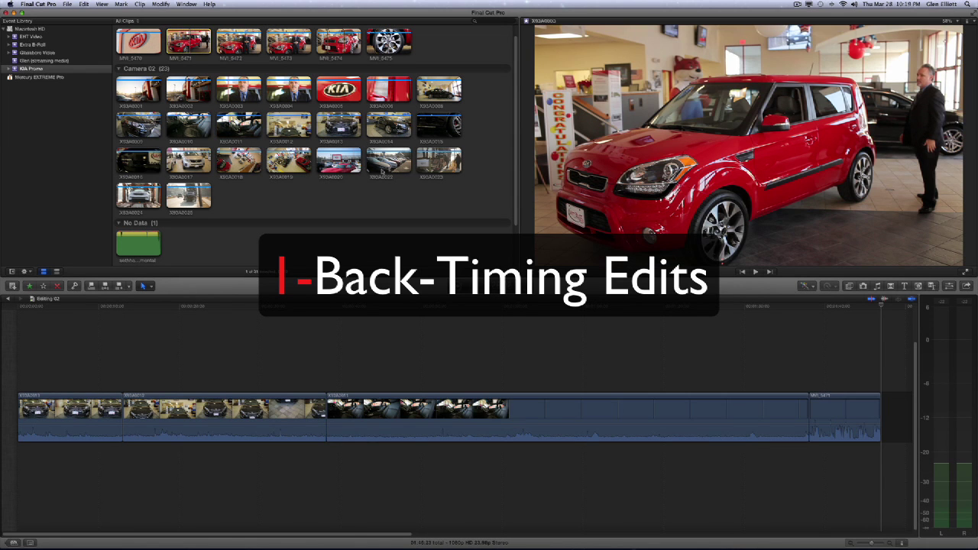
{"action": "left_click", "coordinate": [439, 161]}
{"action": "key", "text": "e"}
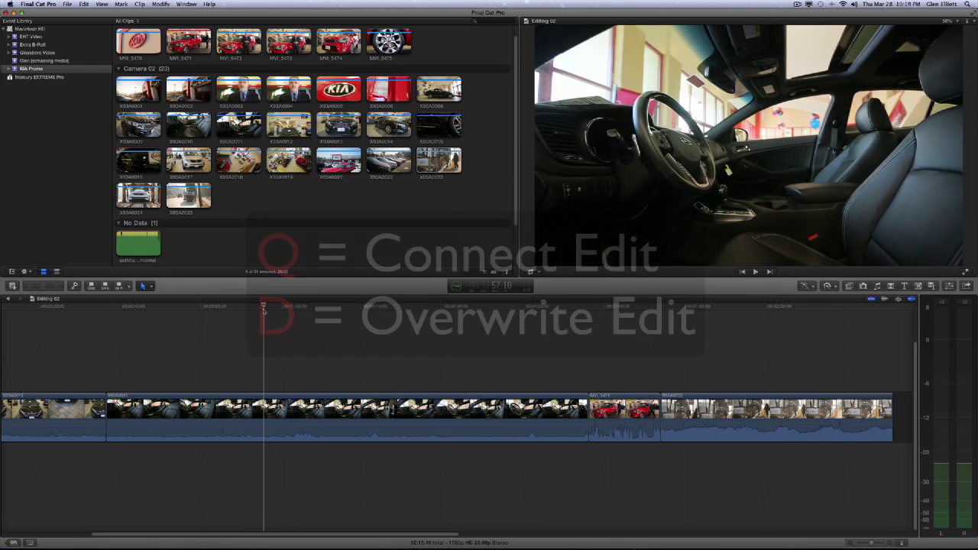
Connect MVI_5475 above the primary storyline so that it starts at 57:18
{"action": "left_click", "coordinate": [263, 306]}
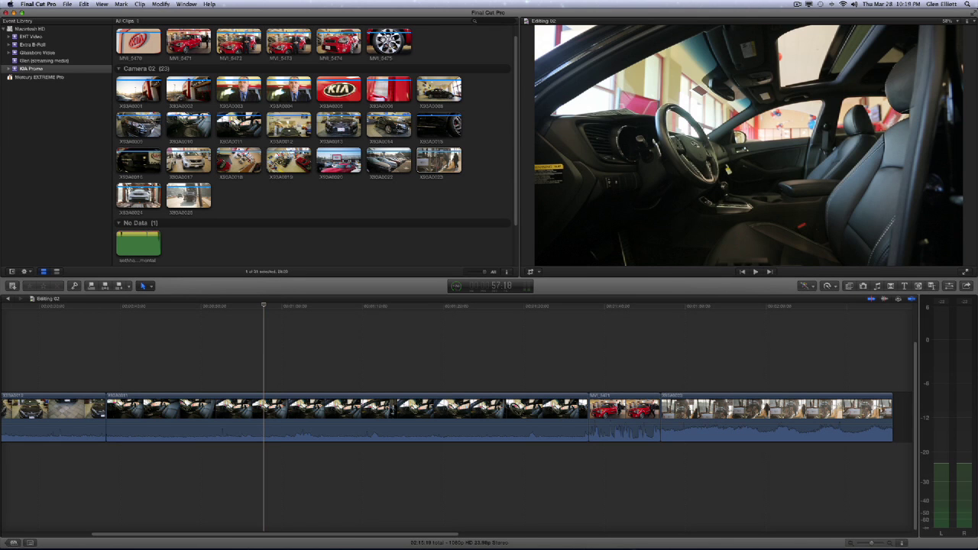
{"action": "left_click", "coordinate": [384, 43]}
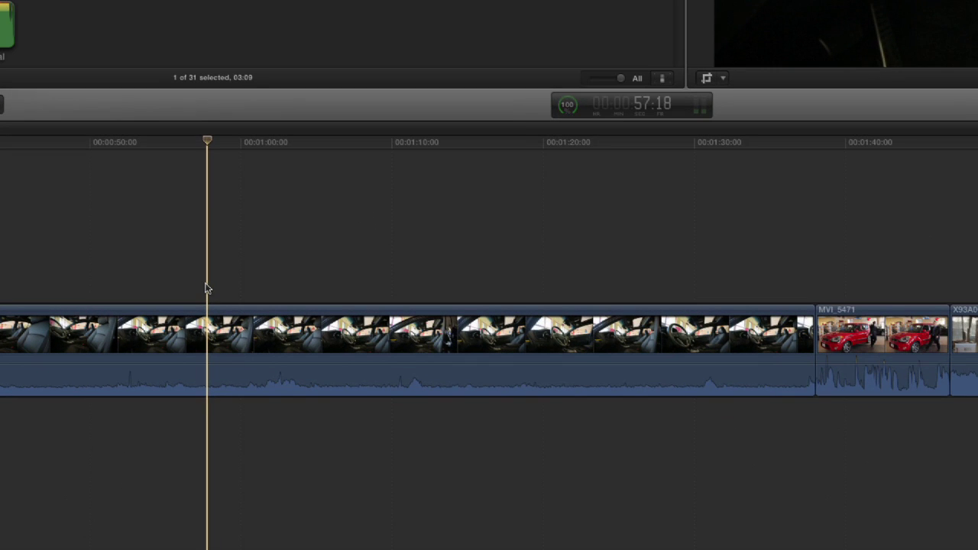
{"action": "key", "text": "q"}
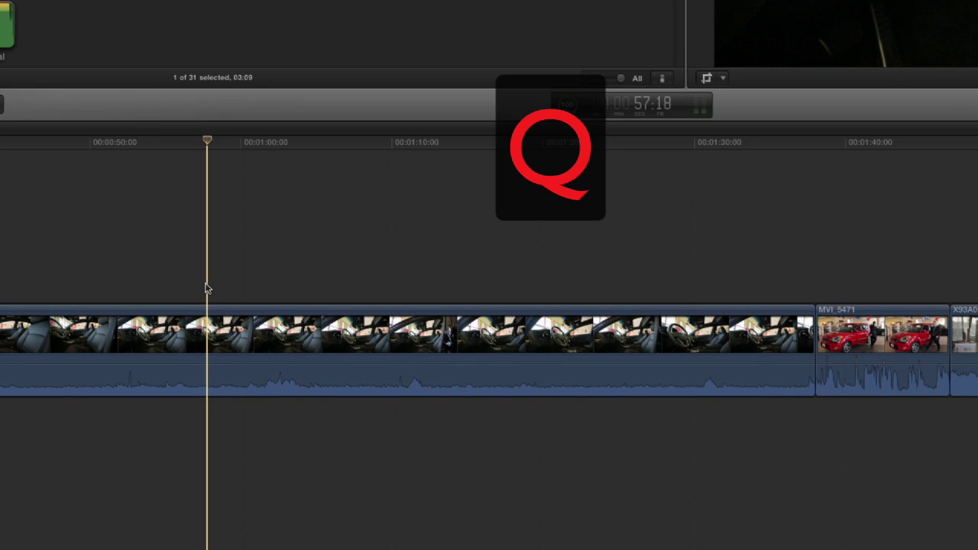
Make a back-timed connect edit of MVI_5475 so that its end lands at 1:08:08
{"action": "left_click", "coordinate": [205, 145]}
{"action": "left_click_drag", "start_coordinate": [204, 147], "coordinate": [366, 149]}
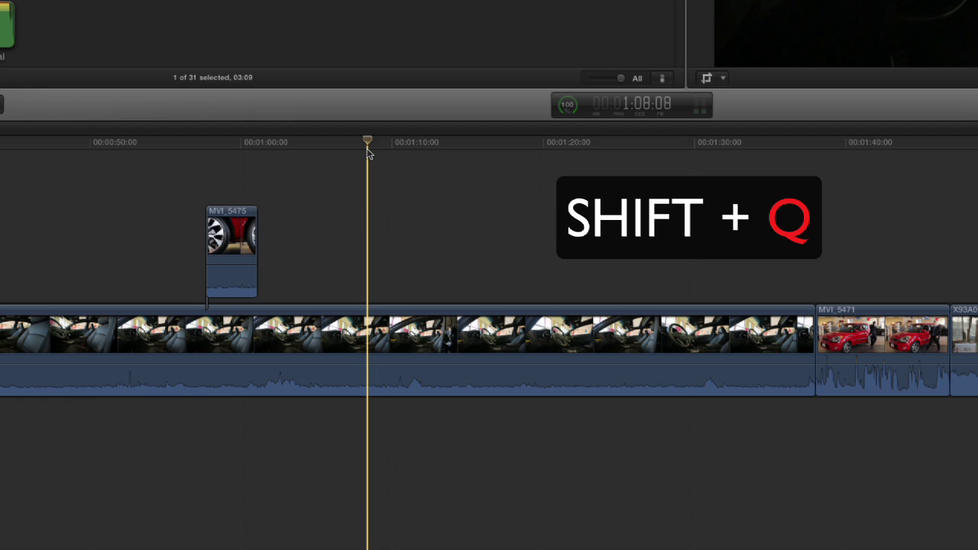
{"action": "key", "text": "shift+q"}
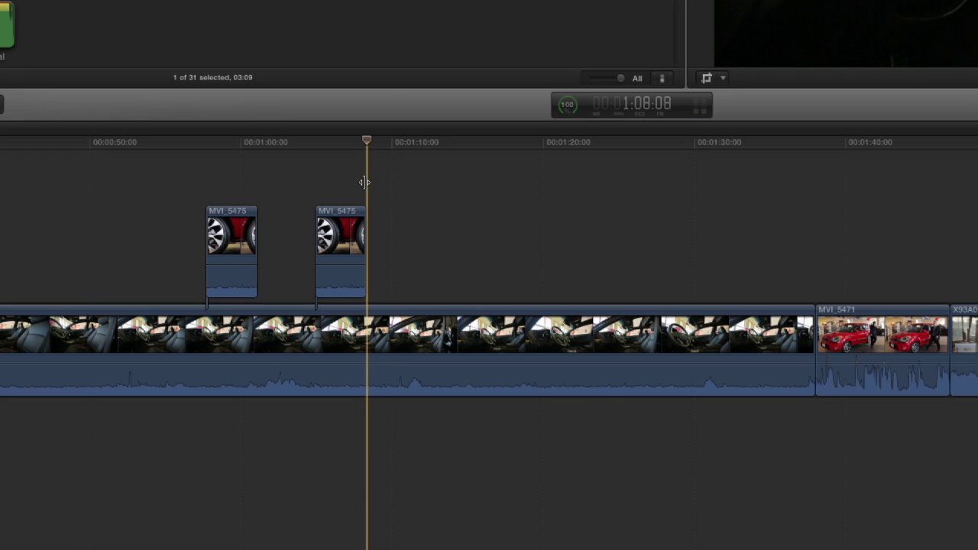
{"action": "left_click_drag", "start_coordinate": [366, 144], "coordinate": [363, 146]}
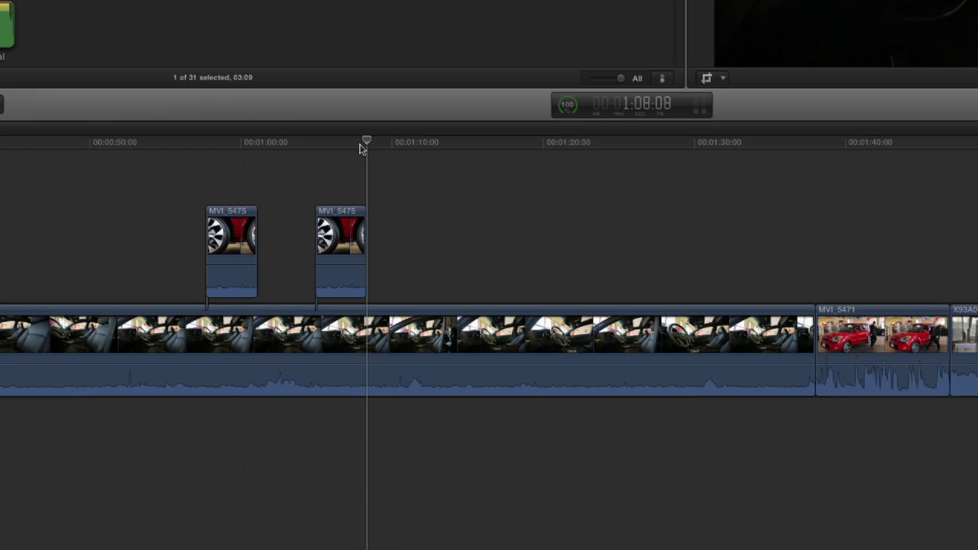
{"action": "mouse_move", "coordinate": [363, 148]}
{"action": "left_mouse_down"}
{"action": "mouse_move", "coordinate": [344, 145]}
{"action": "mouse_move", "coordinate": [361, 155]}
{"action": "mouse_move", "coordinate": [367, 146]}
{"action": "left_mouse_up"}
{"action": "left_click", "coordinate": [454, 144]}
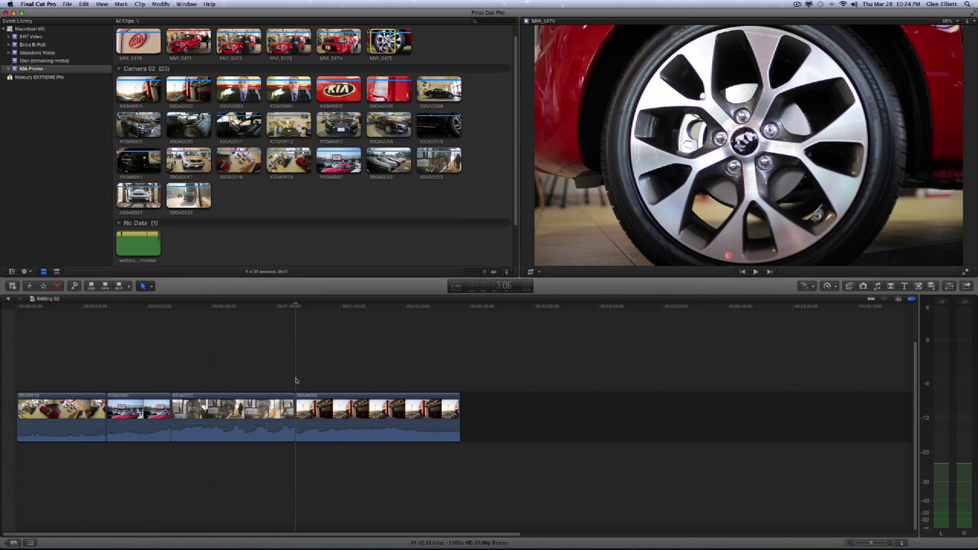
Overwrite the beginning of X93A0002 with the wheel clip MVI_5475, starting at 1:04:15
{"action": "left_click", "coordinate": [311, 371]}
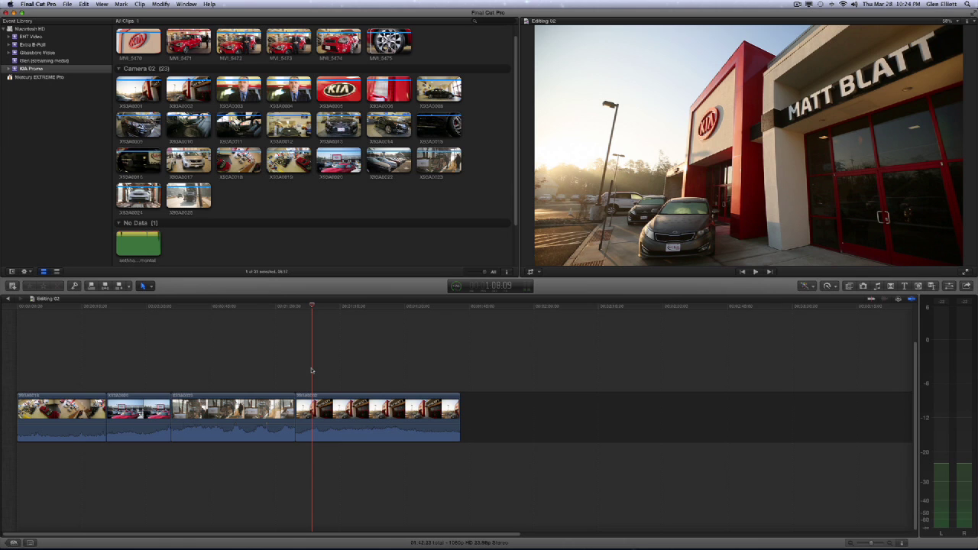
{"action": "left_click_drag", "start_coordinate": [311, 307], "coordinate": [298, 307]}
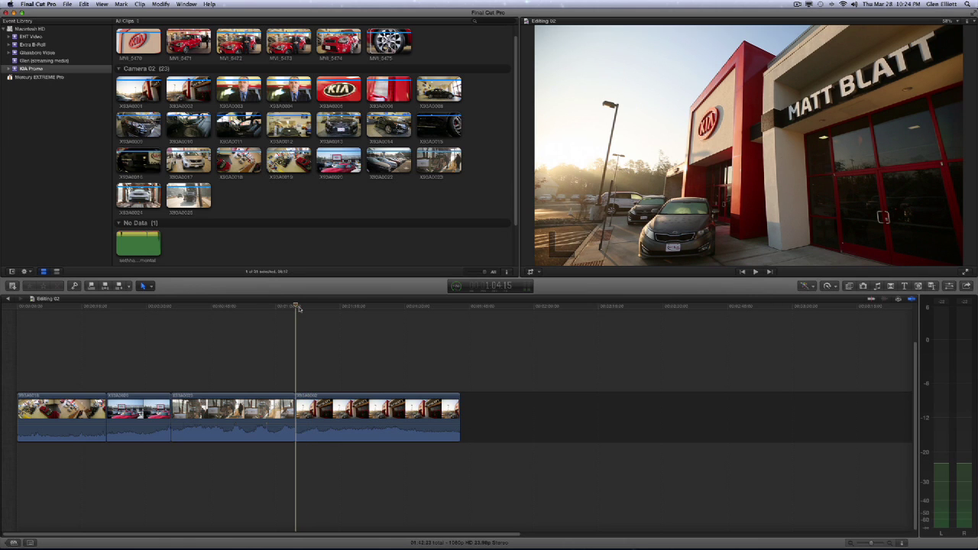
{"action": "left_click", "coordinate": [384, 46]}
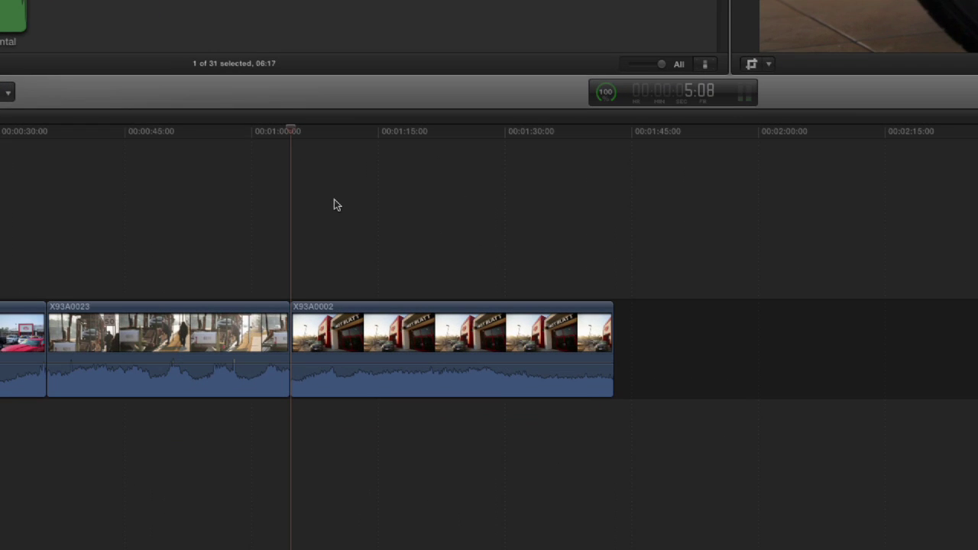
{"action": "key", "text": "super+2"}
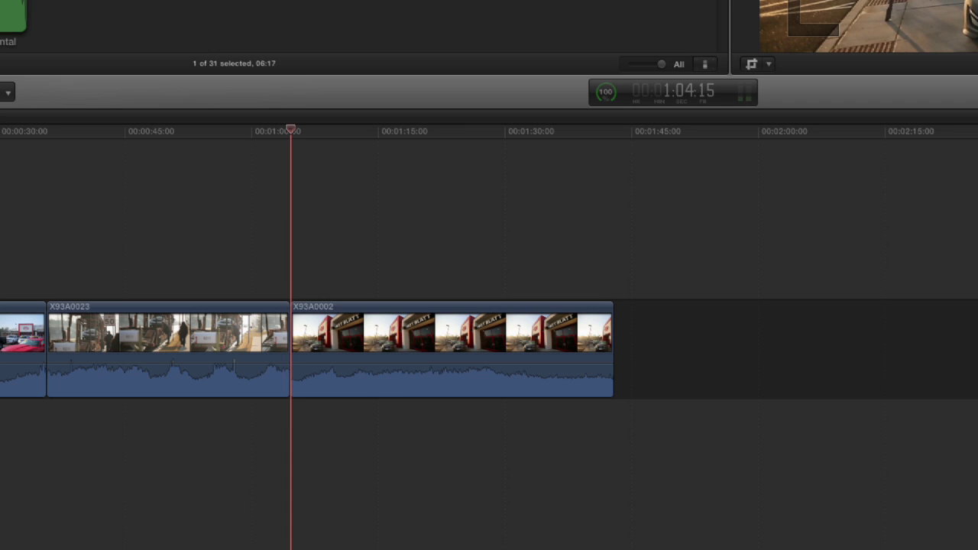
{"action": "left_click", "coordinate": [287, 329]}
{"action": "key", "text": "d"}
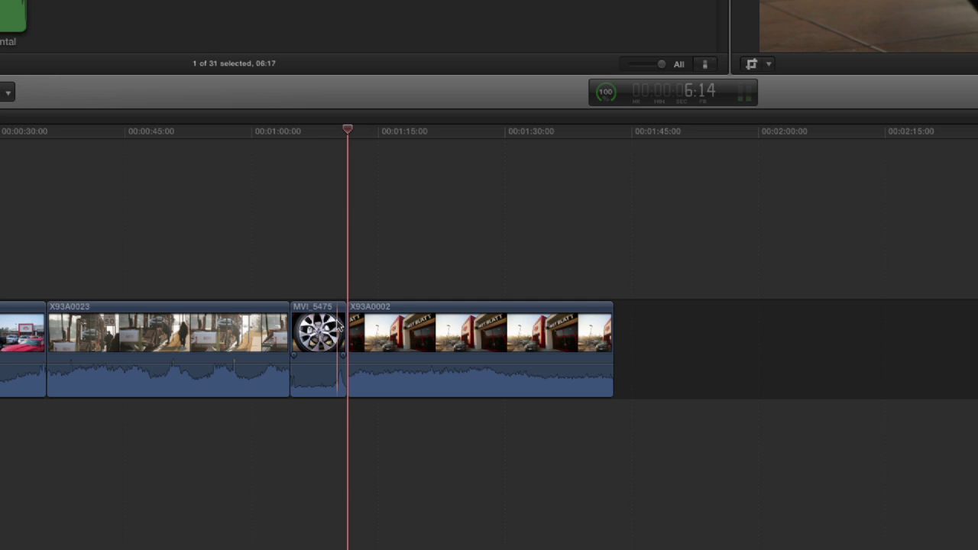
Undo the overwrite and make a back-timed overwrite of MVI_5475 so that it ends at 1:04:15
{"action": "key", "text": "super+z"}
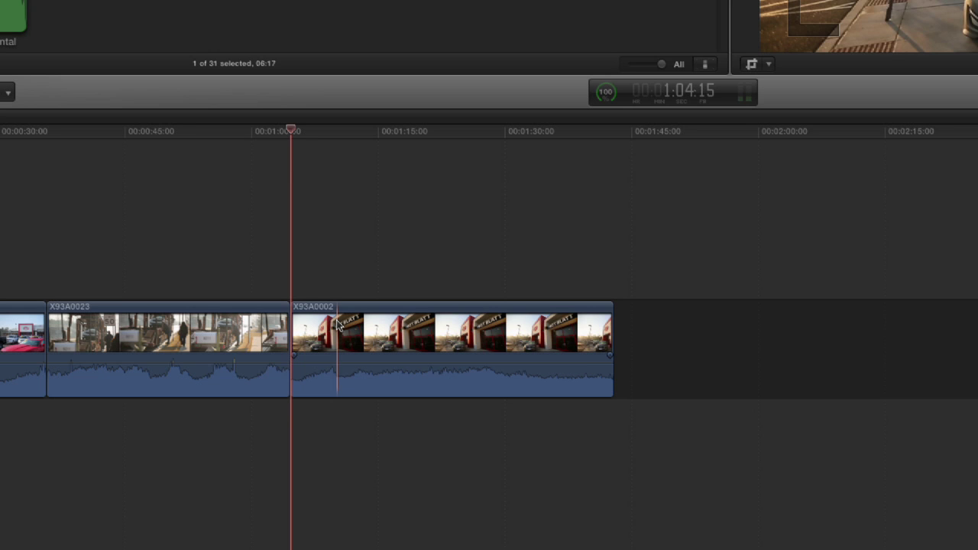
{"action": "key", "text": "shift+d"}
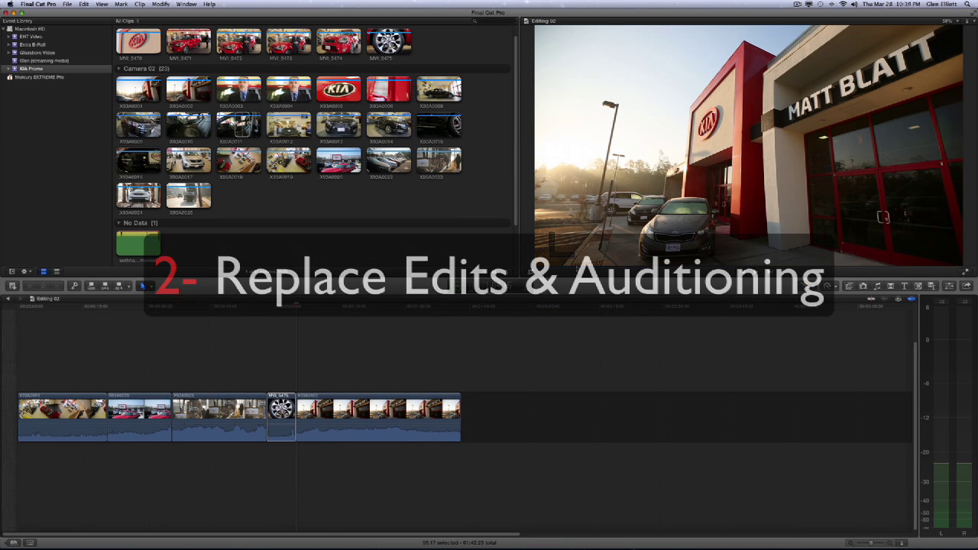
Try to swap the wheel clip MVI_5475 by deleting it and inserting the selected X93A0011 range in its place
{"action": "left_click", "coordinate": [338, 354]}
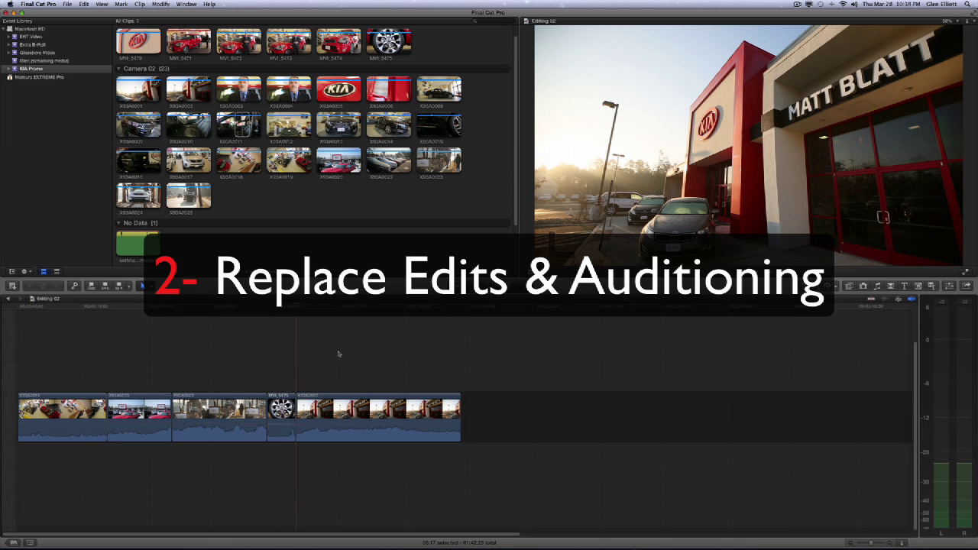
{"action": "left_click", "coordinate": [269, 315]}
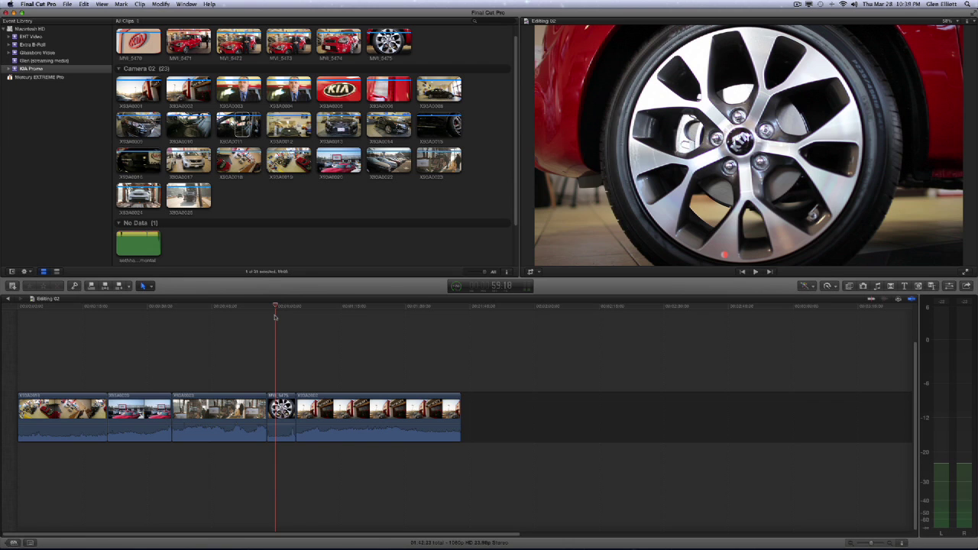
{"action": "left_click", "coordinate": [281, 416]}
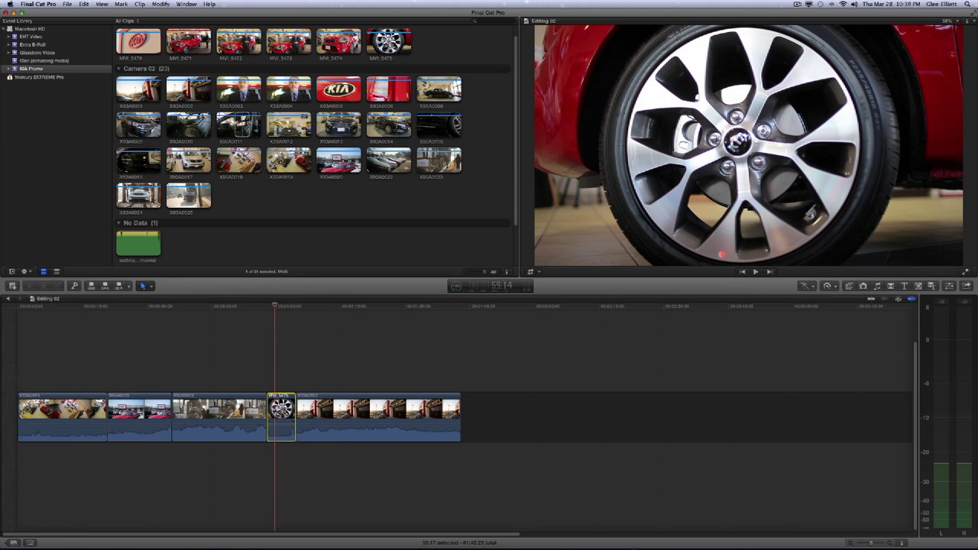
{"action": "key", "text": "Delete"}
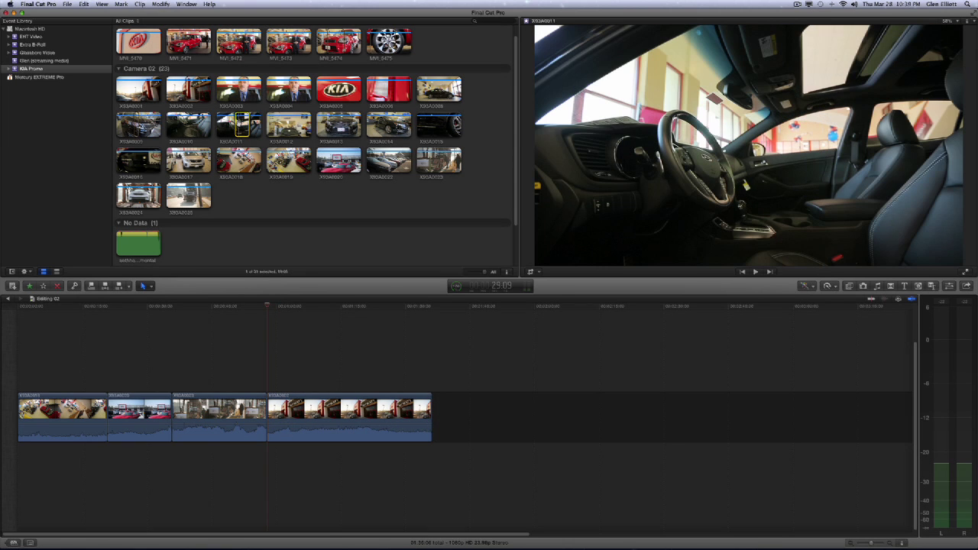
{"action": "key", "text": "w"}
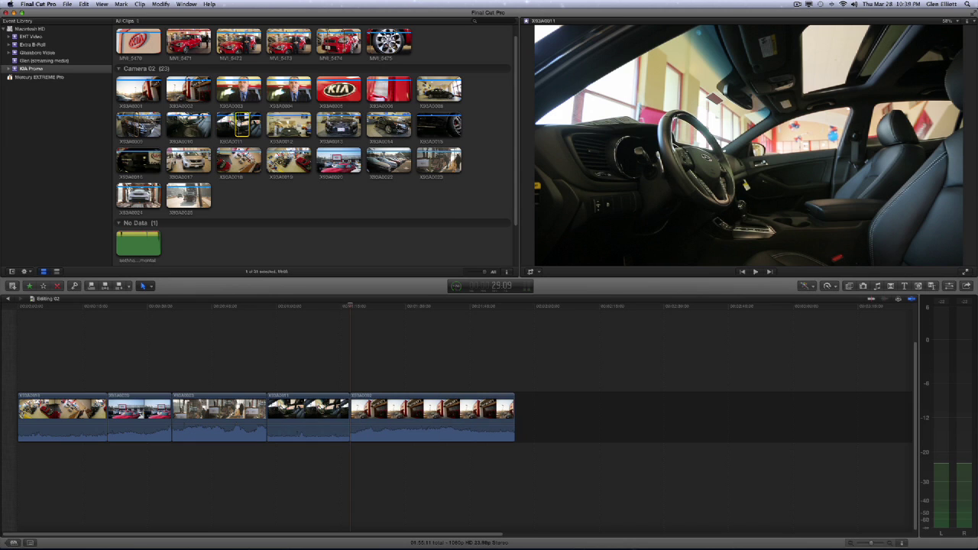
Undo the insertion of X93A0011 and the deletion of MVI_5475
{"action": "key", "text": "ctrl+z"}
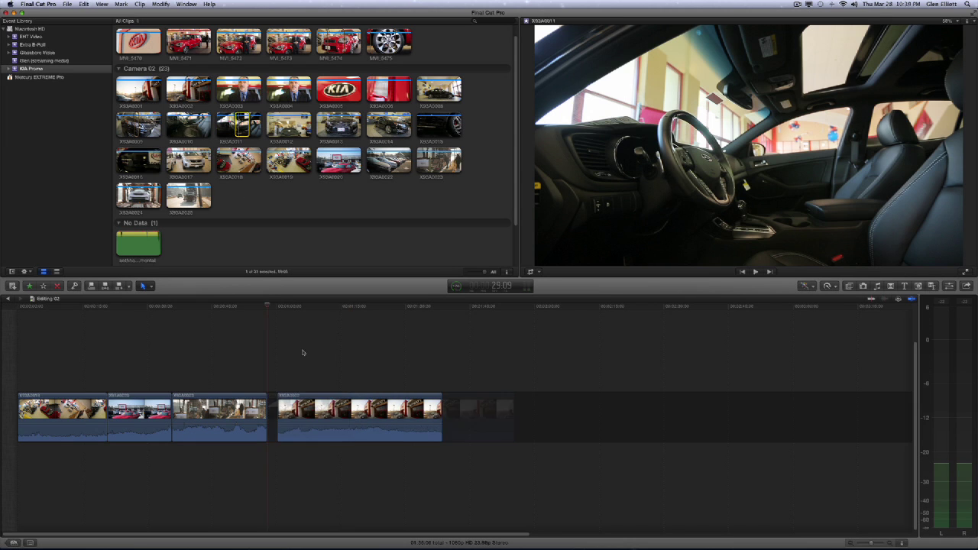
{"action": "key", "text": "ctrl+z"}
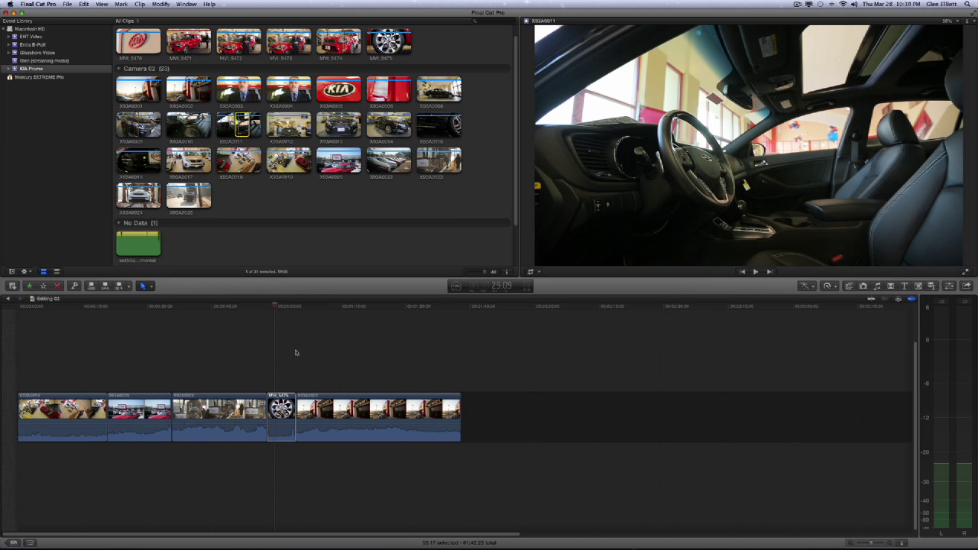
Replace MVI_5475 in the timeline with the selected X93A0011 range, using Replace from Start
{"action": "mouse_move", "coordinate": [273, 308]}
{"action": "left_mouse_down"}
{"action": "mouse_move", "coordinate": [301, 310]}
{"action": "mouse_move", "coordinate": [281, 313]}
{"action": "left_mouse_up"}
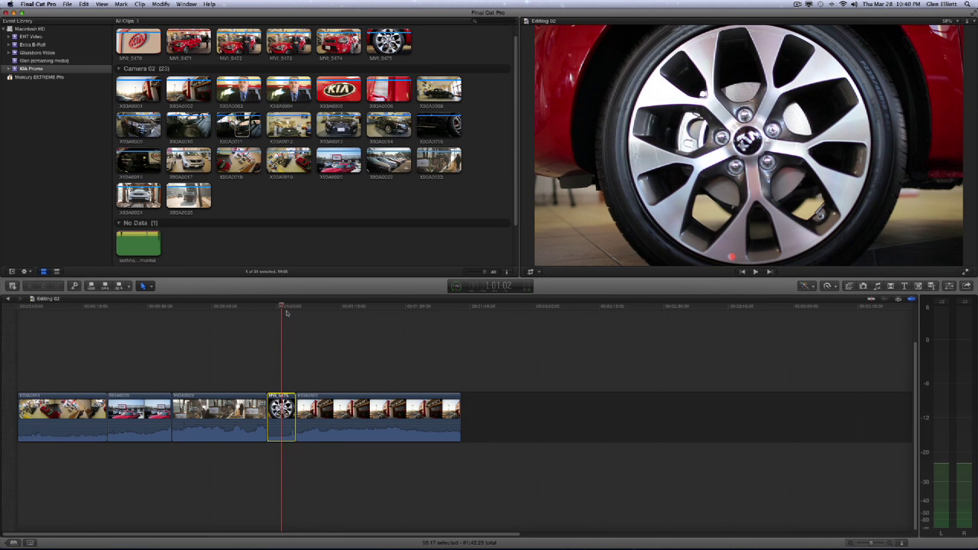
{"action": "left_click", "coordinate": [239, 124]}
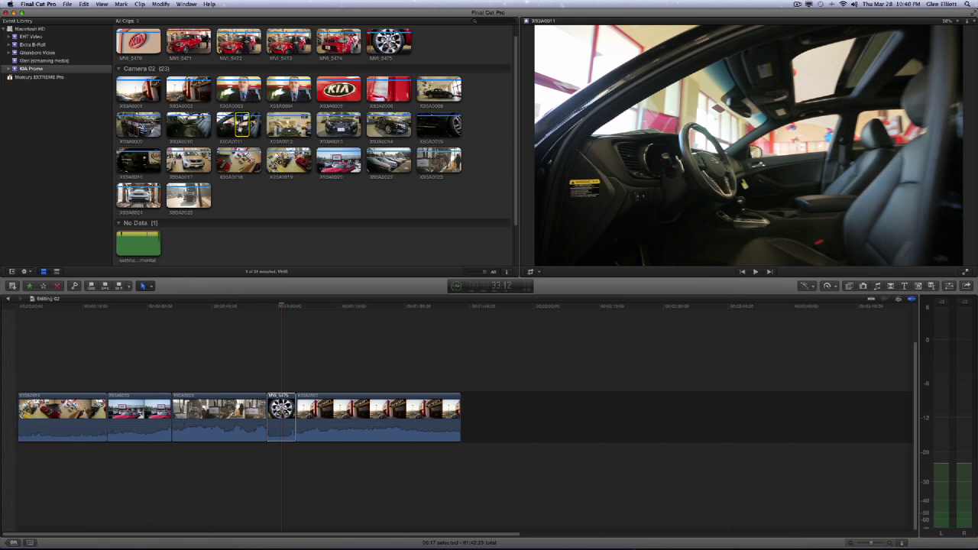
{"action": "left_click_drag", "start_coordinate": [241, 127], "coordinate": [284, 388]}
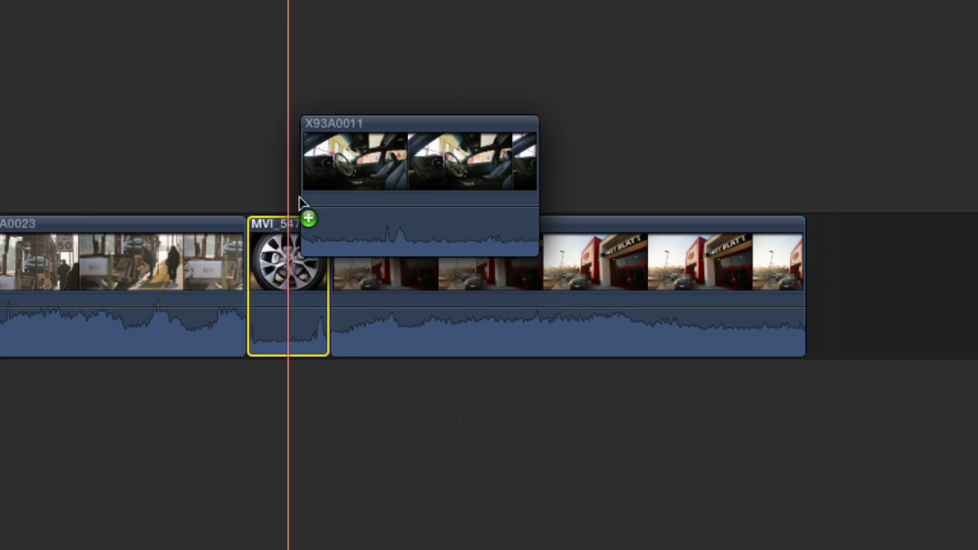
{"action": "left_click_drag", "start_coordinate": [300, 202], "coordinate": [278, 258]}
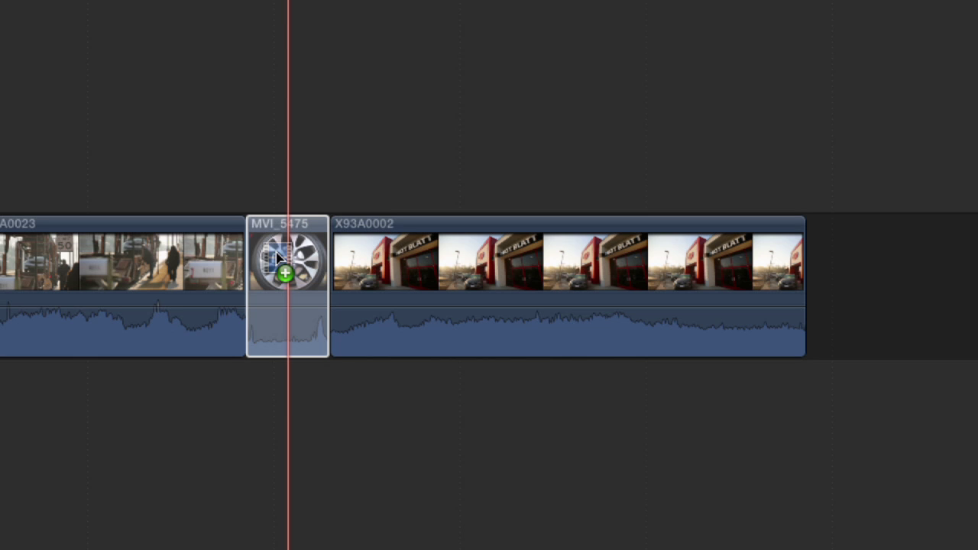
{"action": "left_click_drag", "start_coordinate": [276, 252], "coordinate": [270, 247]}
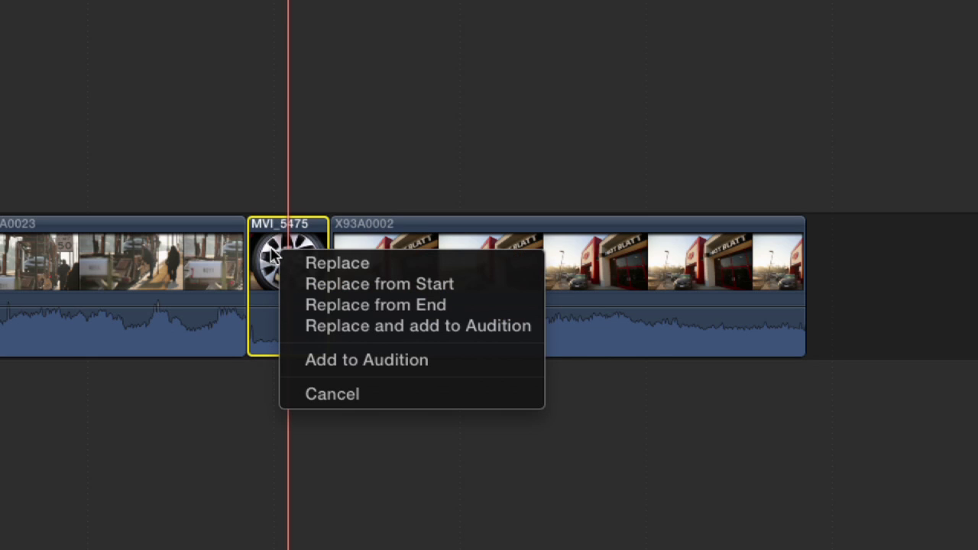
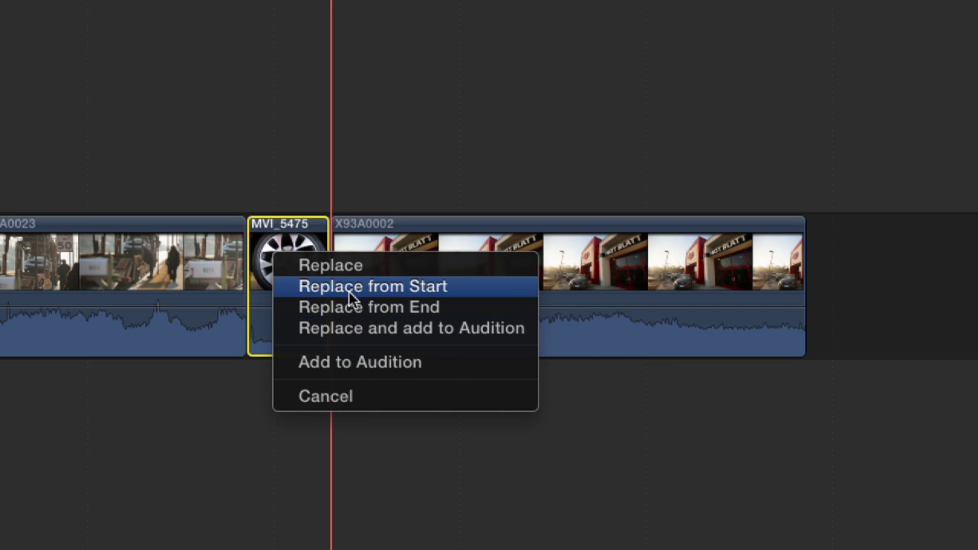
{"action": "left_click", "coordinate": [353, 286]}
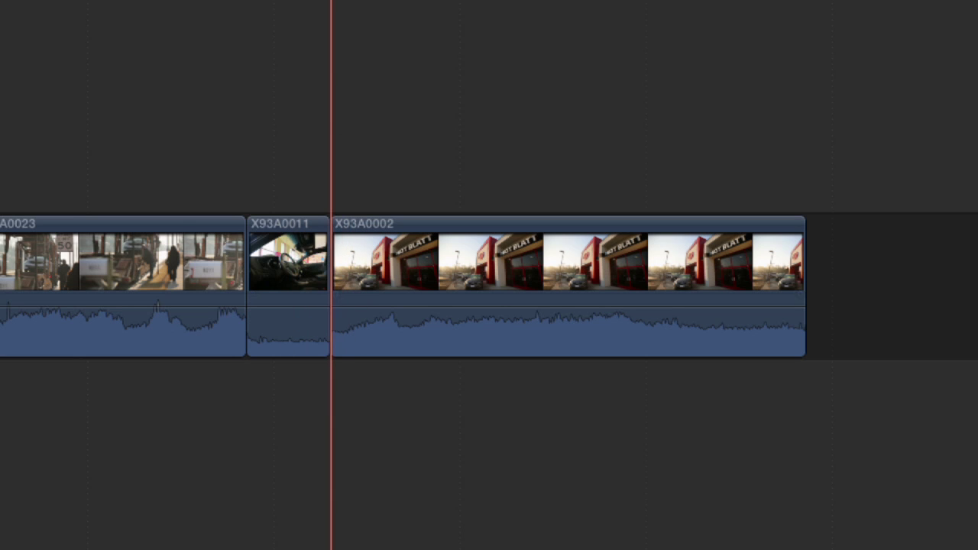
Replace the timeline clip before X93A0002 with the X93A0011 range again, using Replace from End
{"action": "left_click_drag", "start_coordinate": [284, 8], "coordinate": [279, 263]}
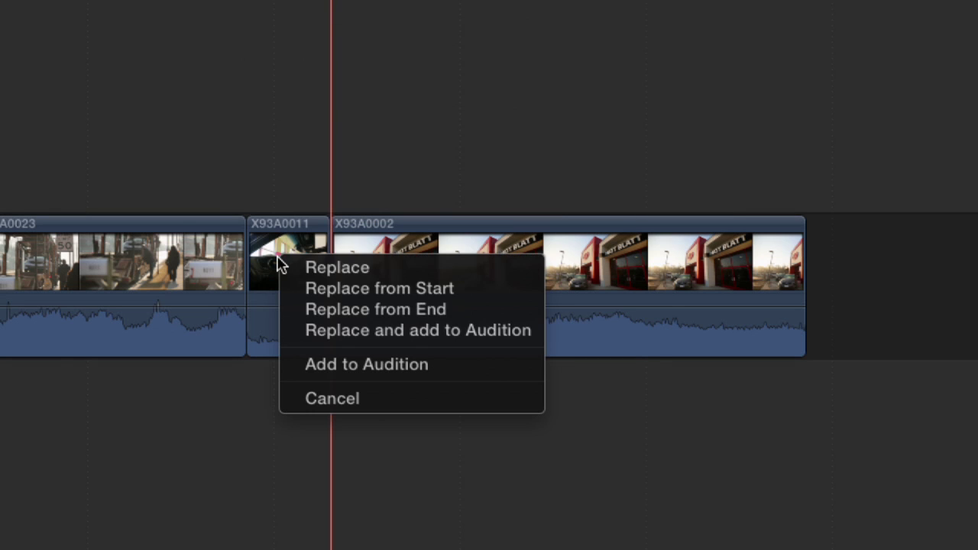
{"action": "left_click", "coordinate": [322, 310]}
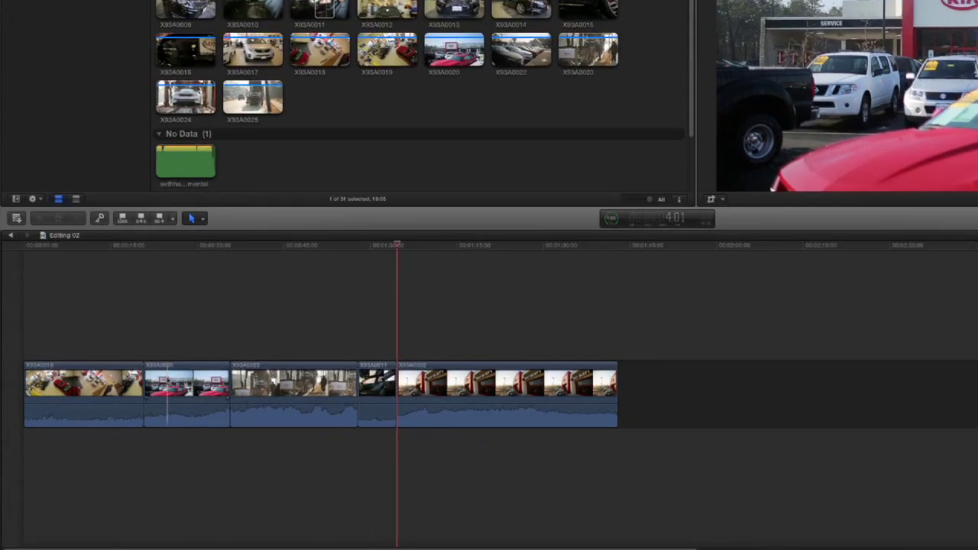
Replace X93A0020 in the timeline with a gap, so the following clips keep their positions
{"action": "left_click", "coordinate": [131, 409]}
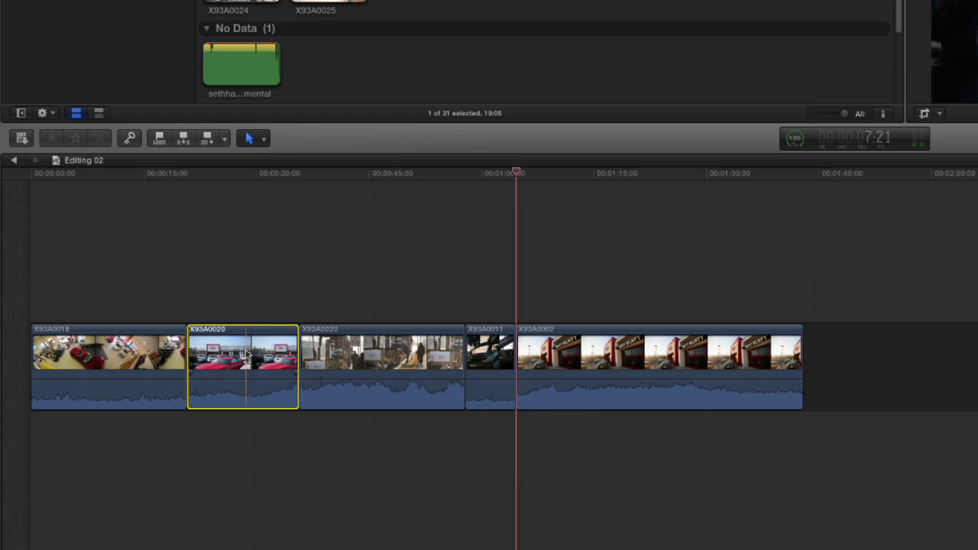
{"action": "key", "text": "Delete"}
{"action": "key", "text": "super+z"}
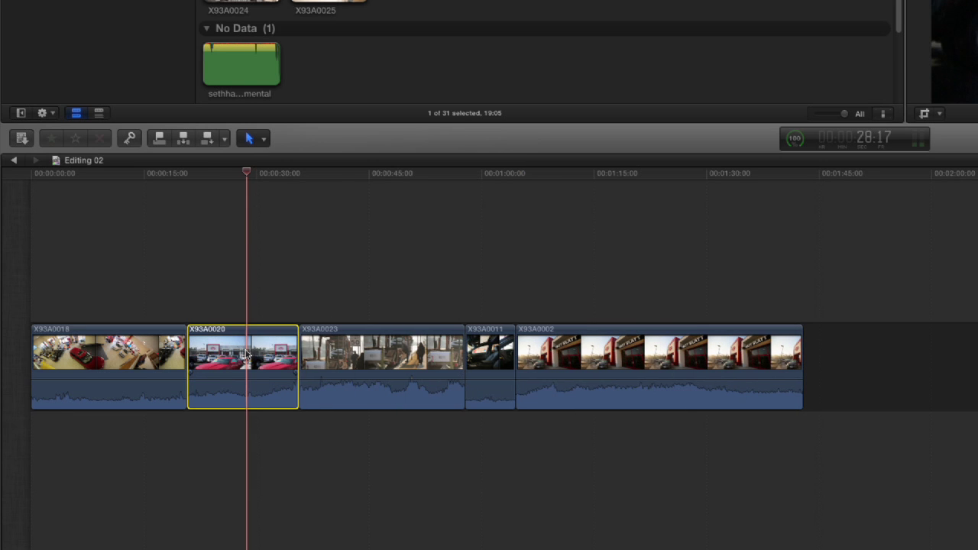
{"action": "key", "text": "shift+Delete"}
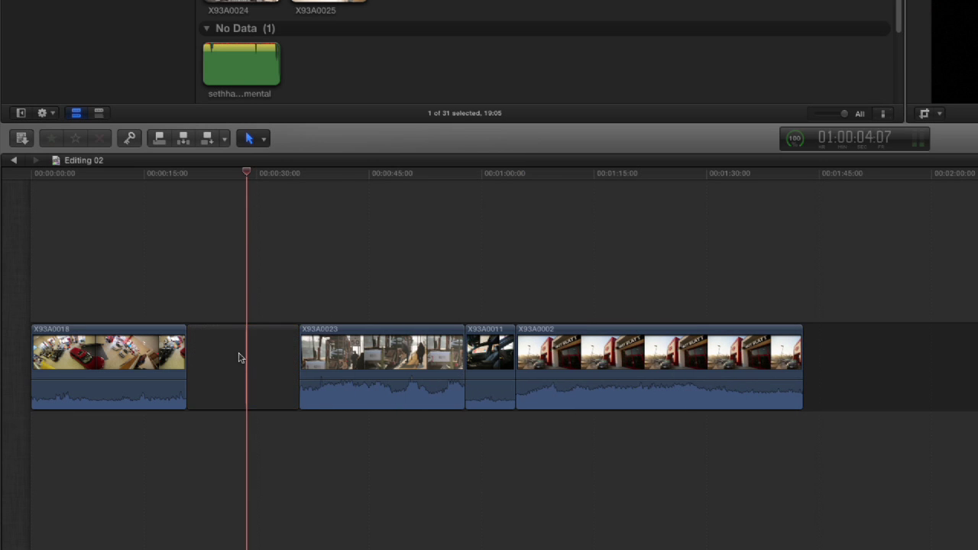
Drop X93A0018 from the browser onto the gap clip before X93A0023 to fill it
{"action": "left_click", "coordinate": [258, 360]}
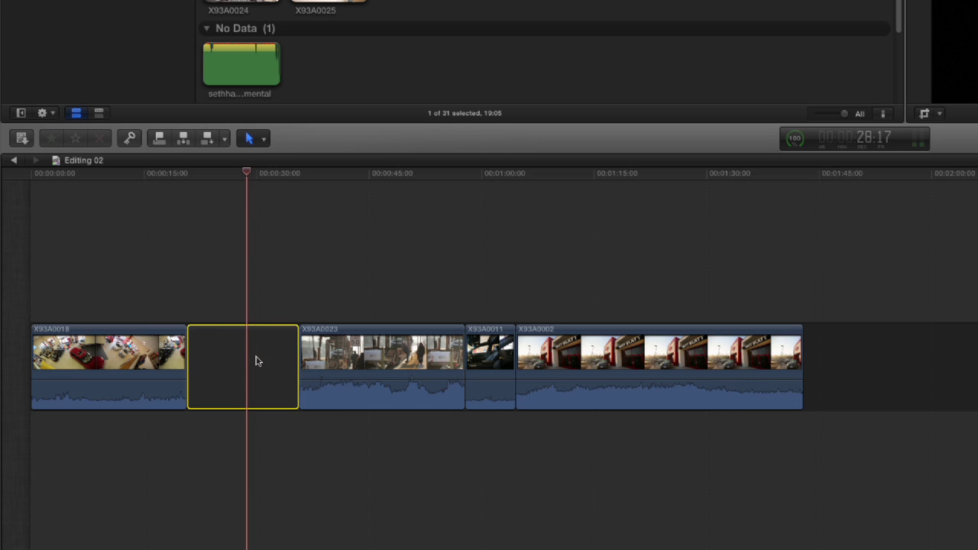
{"action": "left_click_drag", "start_coordinate": [114, 288], "coordinate": [773, 368]}
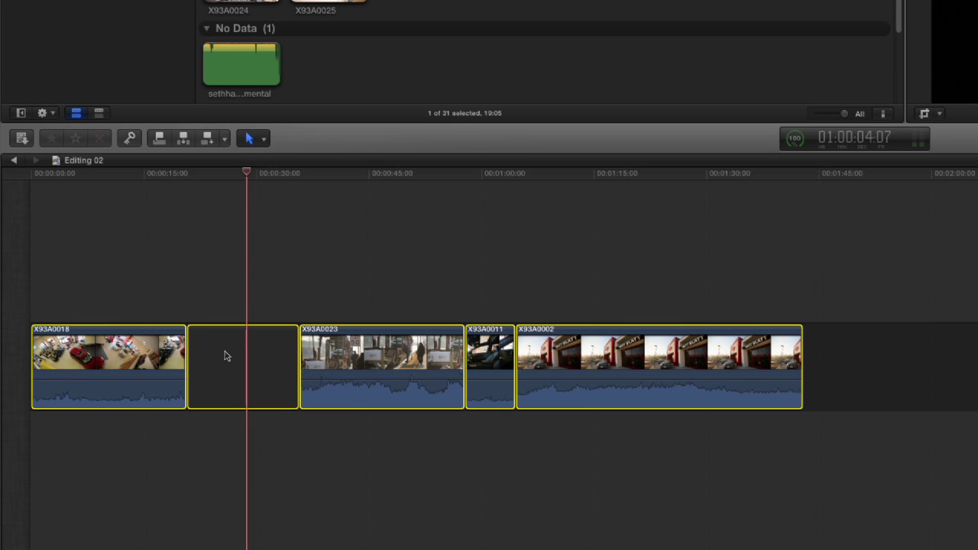
{"action": "left_click", "coordinate": [248, 307]}
{"action": "left_click", "coordinate": [247, 374]}
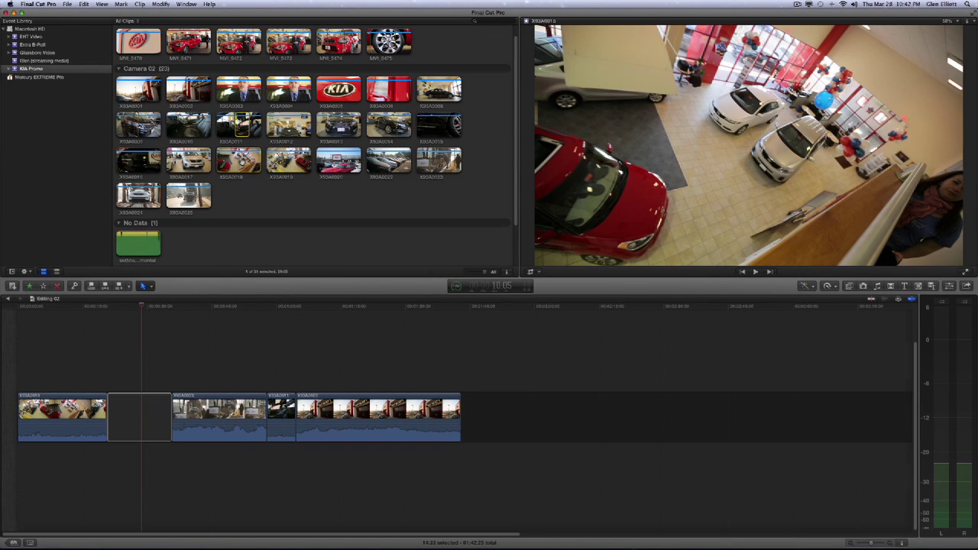
{"action": "left_click_drag", "start_coordinate": [372, 1], "coordinate": [216, 360]}
{"action": "left_click_drag", "start_coordinate": [142, 405], "coordinate": [141, 410]}
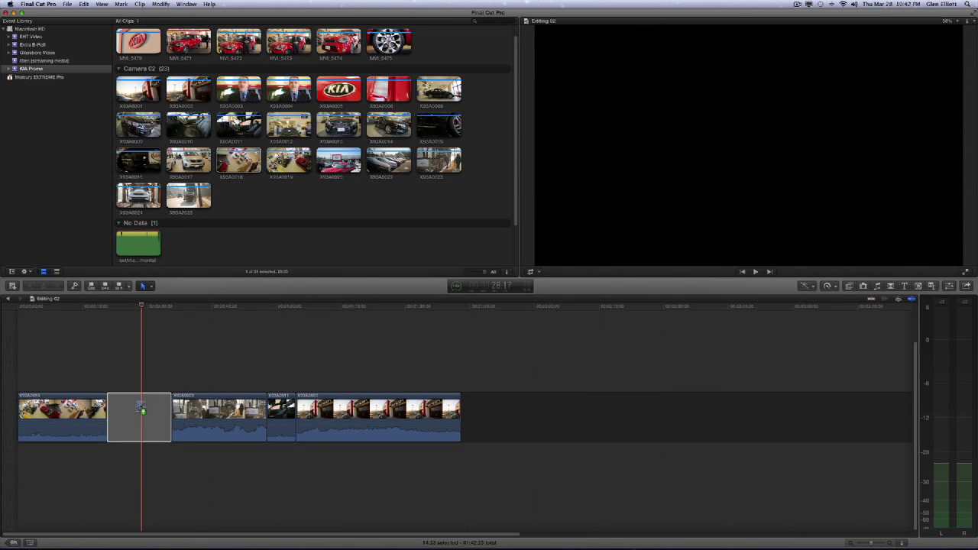
{"action": "left_click_drag", "start_coordinate": [139, 406], "coordinate": [141, 405]}
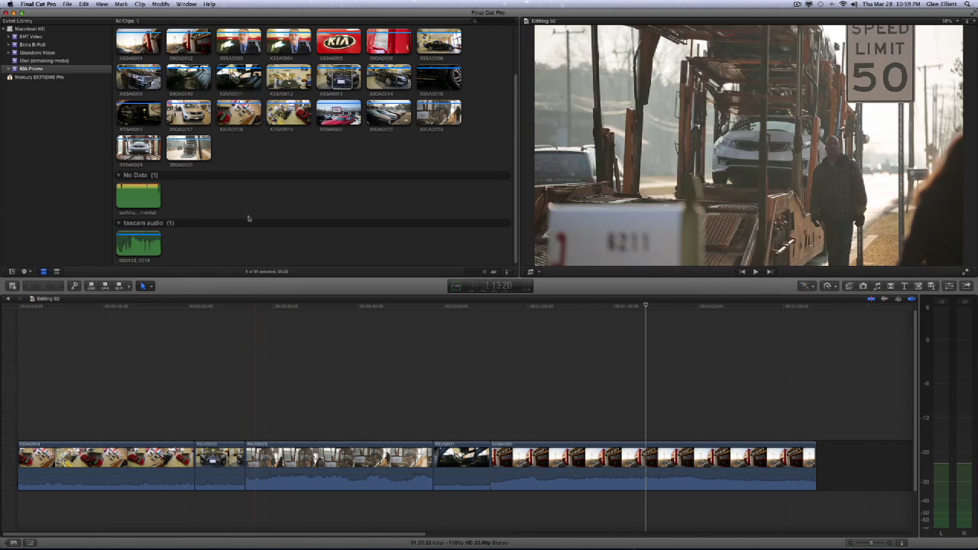
Stack X93A0014 and short ranges of X93A0008 and X93A0009 as connected clips above X93A0013, and compare the alternatives
{"action": "left_click", "coordinate": [380, 78]}
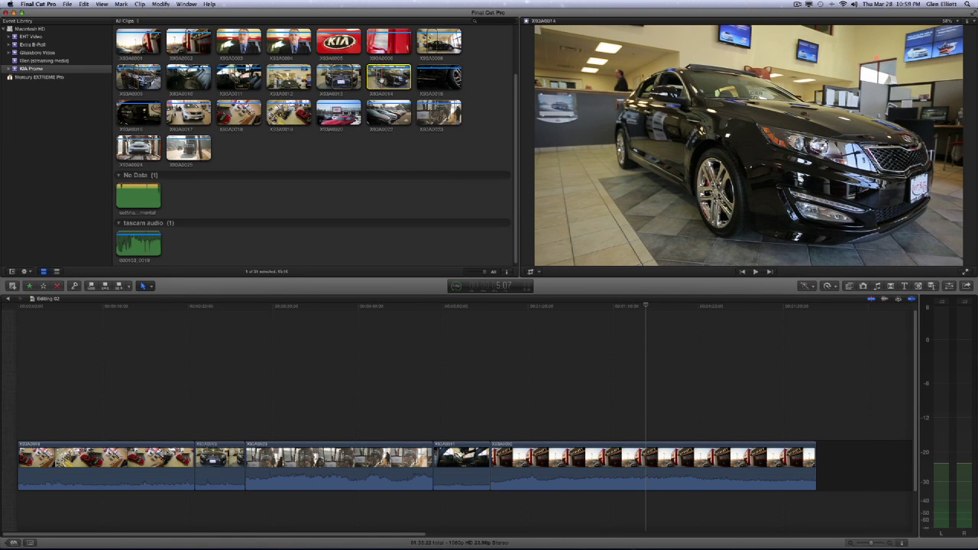
{"action": "left_click", "coordinate": [283, 386]}
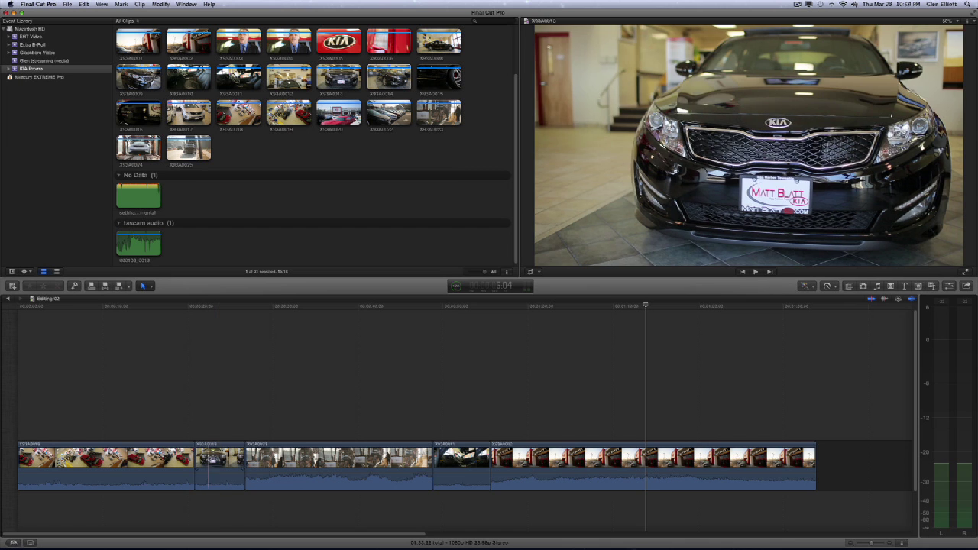
{"action": "left_click", "coordinate": [388, 76]}
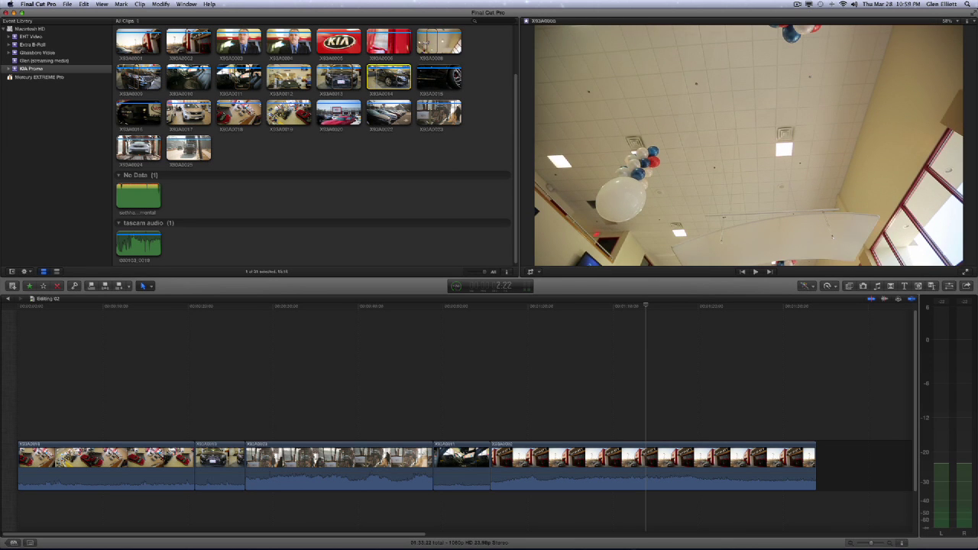
{"action": "left_click_drag", "start_coordinate": [388, 76], "coordinate": [185, 430]}
{"action": "left_click_drag", "start_coordinate": [433, 42], "coordinate": [215, 366]}
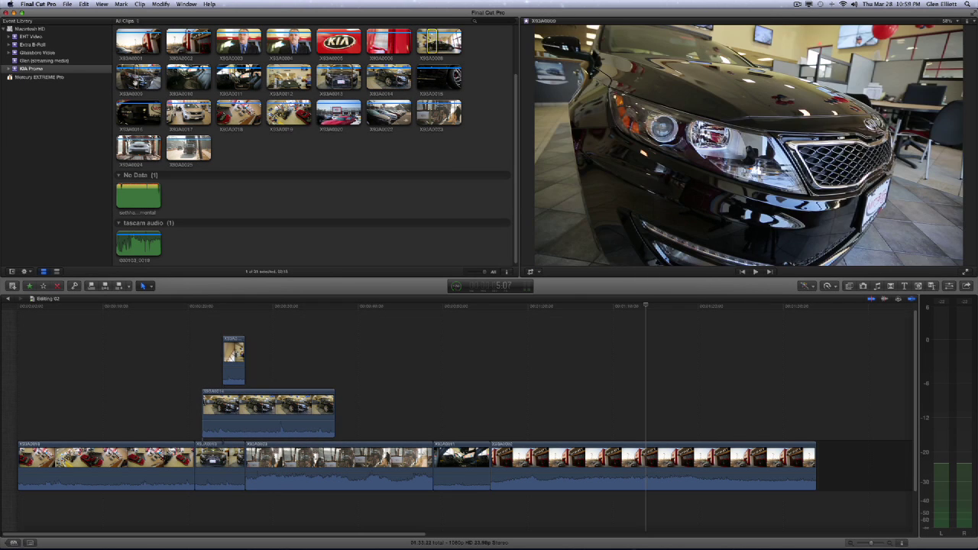
{"action": "left_click_drag", "start_coordinate": [138, 76], "coordinate": [234, 324]}
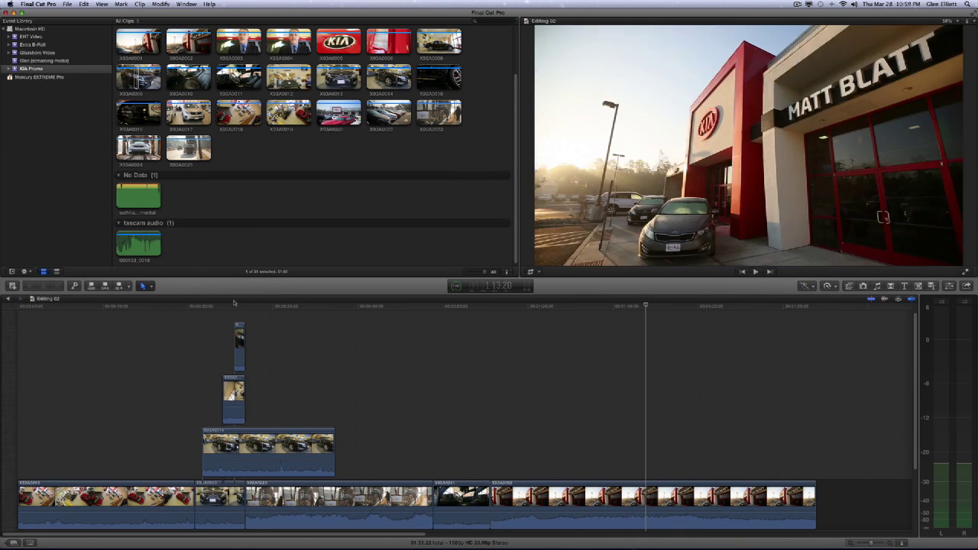
{"action": "left_click", "coordinate": [239, 328]}
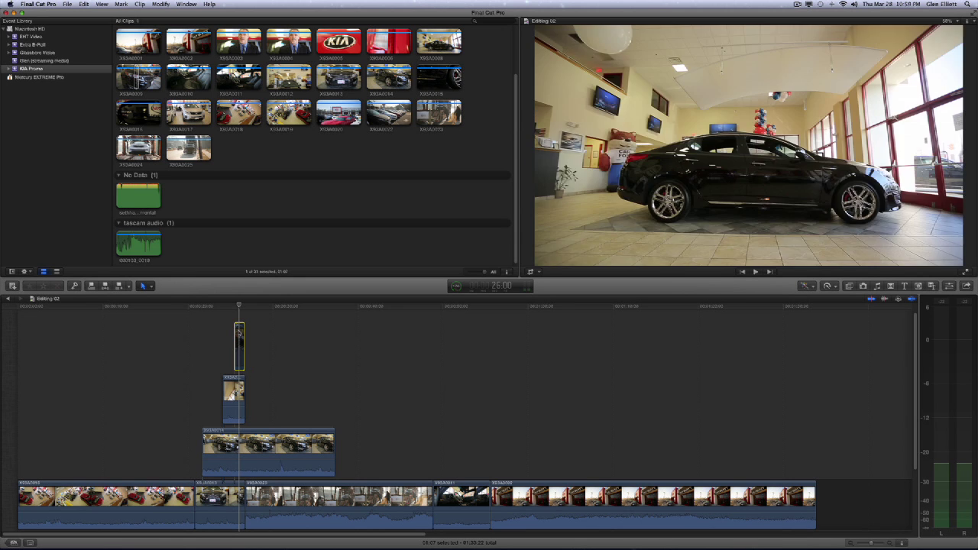
{"action": "left_click", "coordinate": [236, 378]}
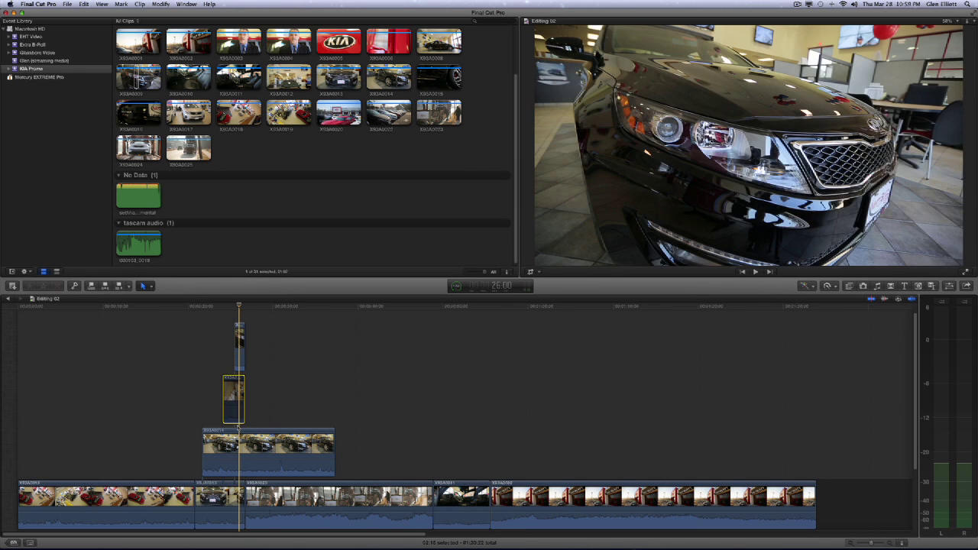
Delete the three connected clips stacked above X93A0013
{"action": "left_click_drag", "start_coordinate": [260, 329], "coordinate": [203, 393]}
{"action": "key", "text": "Delete"}
{"action": "left_click", "coordinate": [290, 451]}
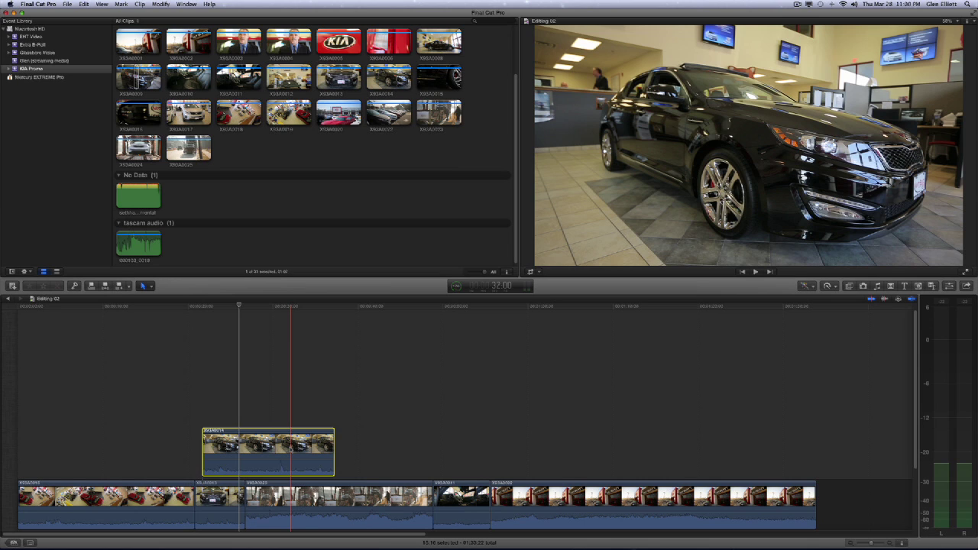
{"action": "key", "text": "Delete"}
Replace X93A0013 in the timeline with X93A0014 using Replace and add to Audition
{"action": "key", "text": "c"}
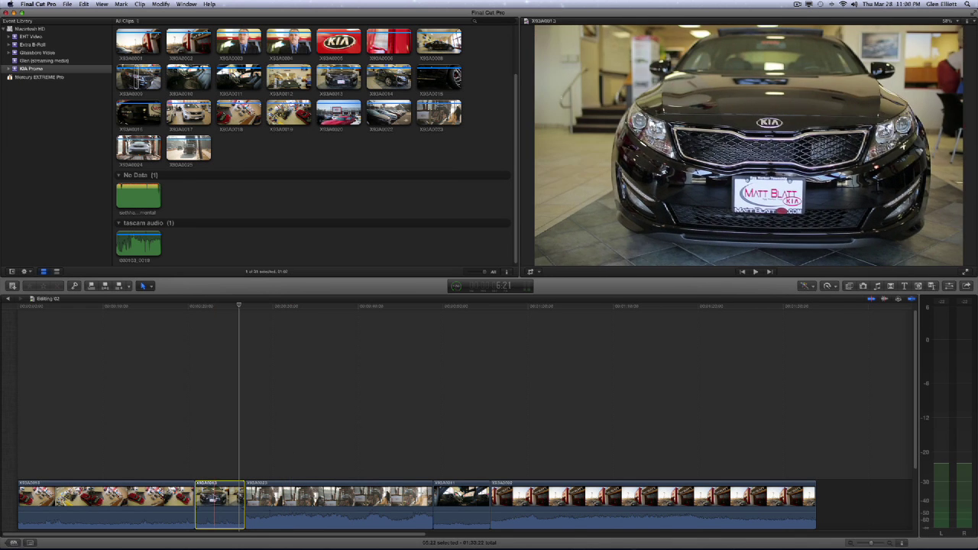
{"action": "left_click", "coordinate": [388, 77]}
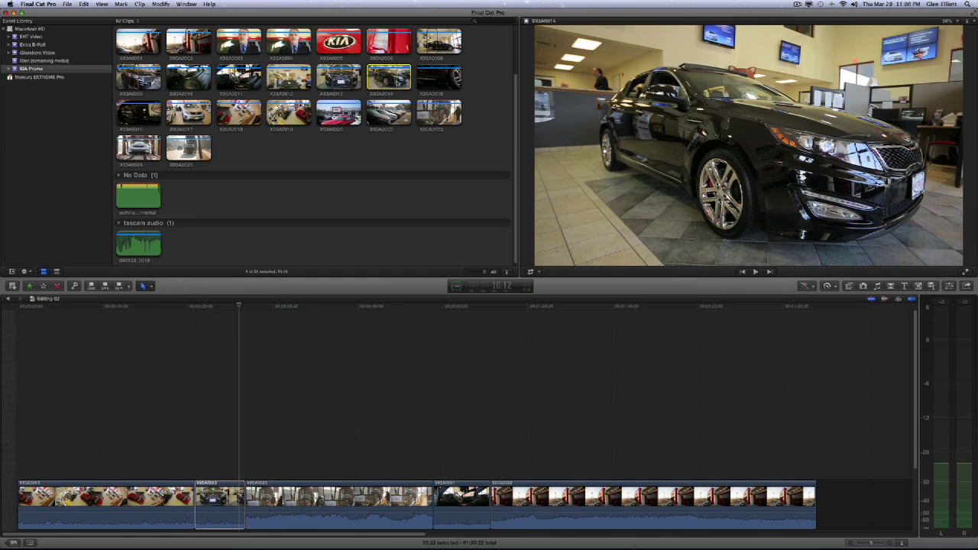
{"action": "key", "text": "space"}
{"action": "left_click_drag", "start_coordinate": [384, 77], "coordinate": [217, 483]}
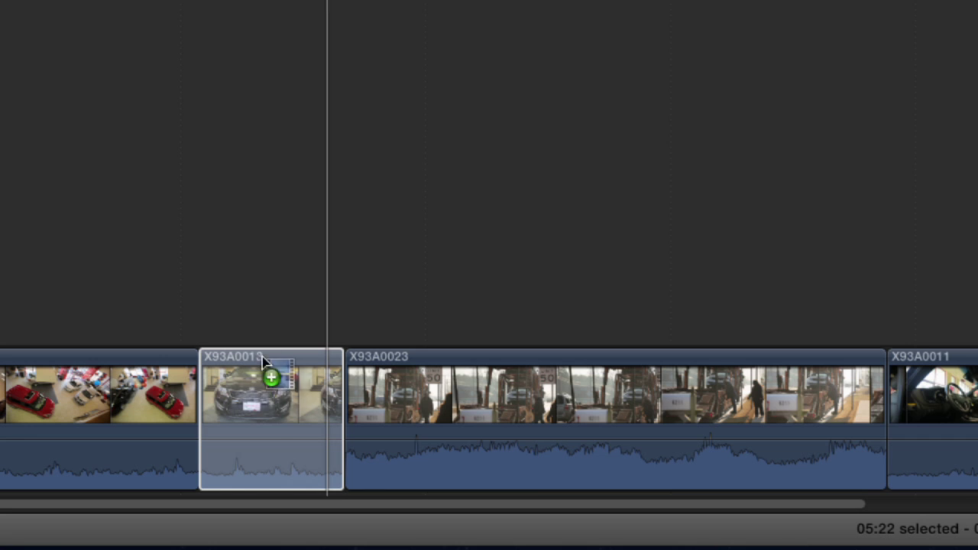
{"action": "left_click_drag", "start_coordinate": [262, 360], "coordinate": [278, 393]}
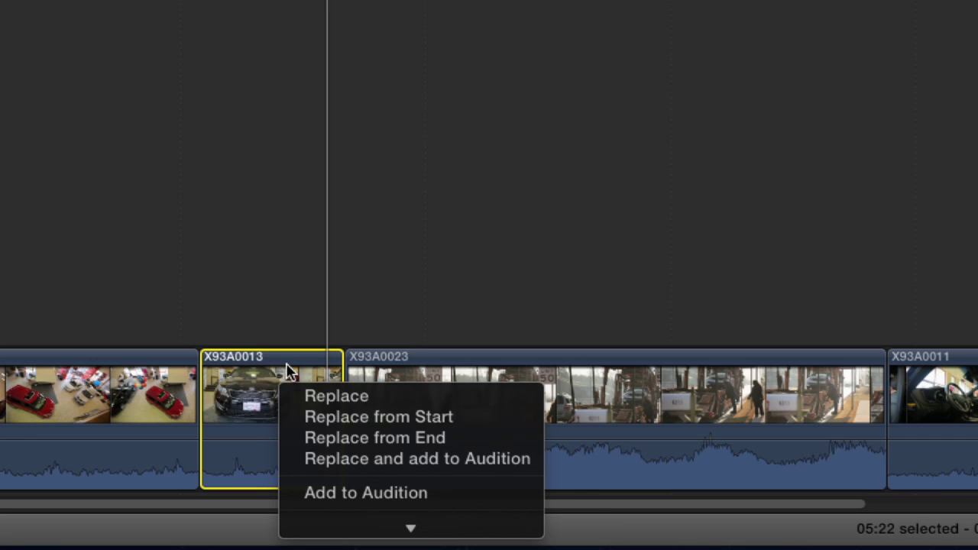
{"action": "left_click", "coordinate": [380, 462]}
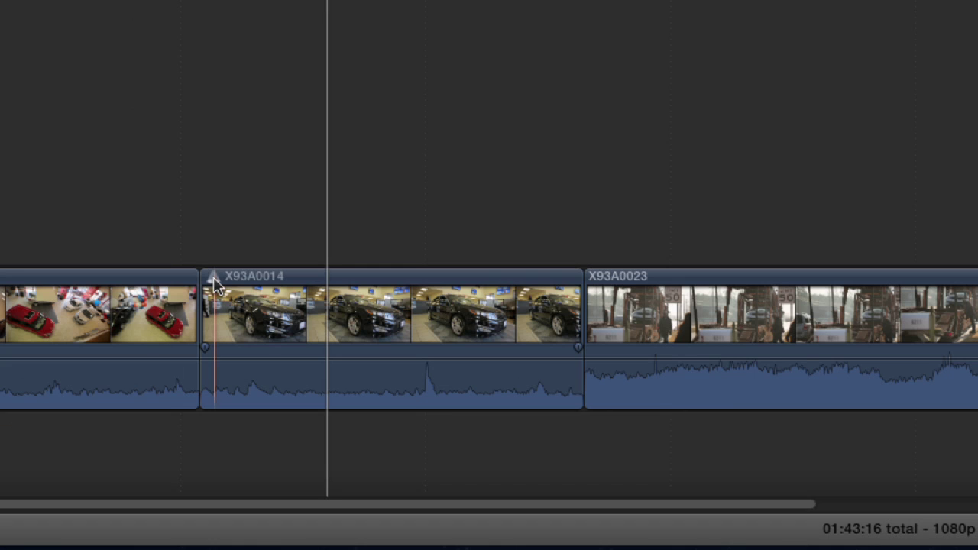
Open the X93A0014 audition, compare its two clips, and choose X93A0013 as the pick
{"action": "left_click", "coordinate": [213, 276]}
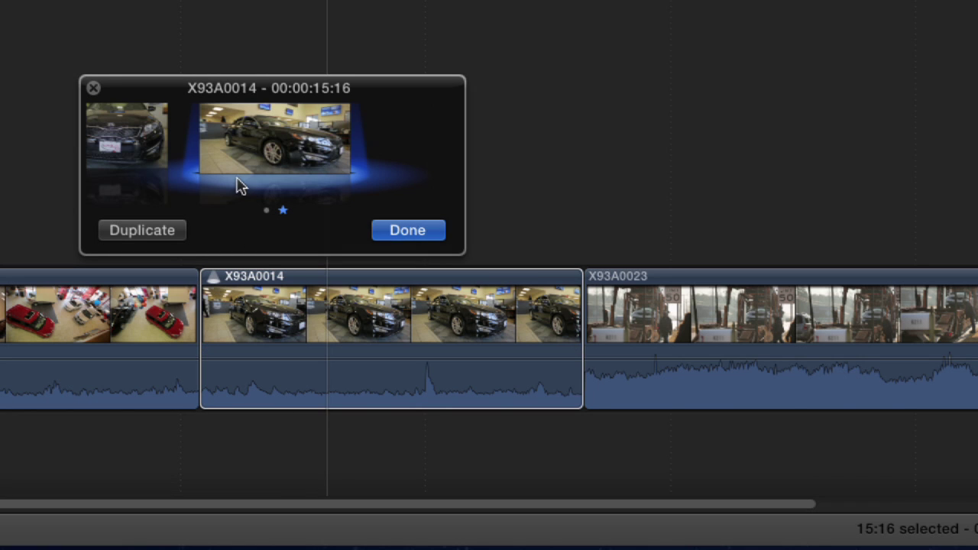
{"action": "left_click", "coordinate": [126, 150]}
{"action": "left_click", "coordinate": [410, 155]}
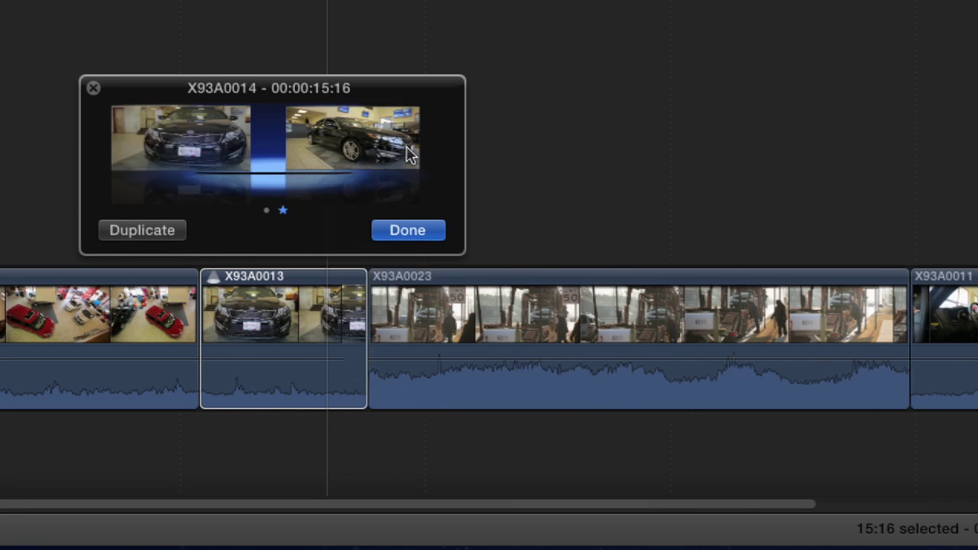
{"action": "left_click", "coordinate": [146, 137]}
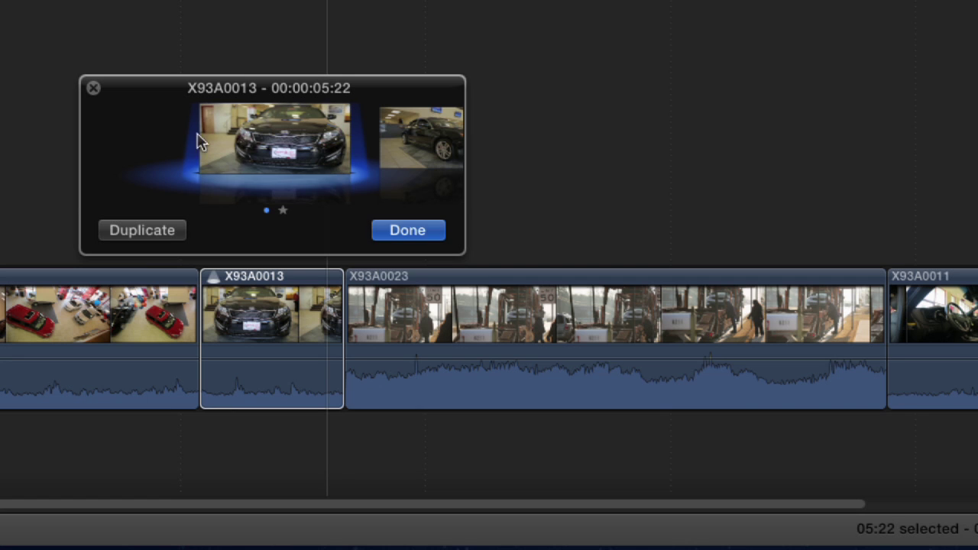
{"action": "left_click", "coordinate": [395, 146]}
{"action": "left_click", "coordinate": [155, 140]}
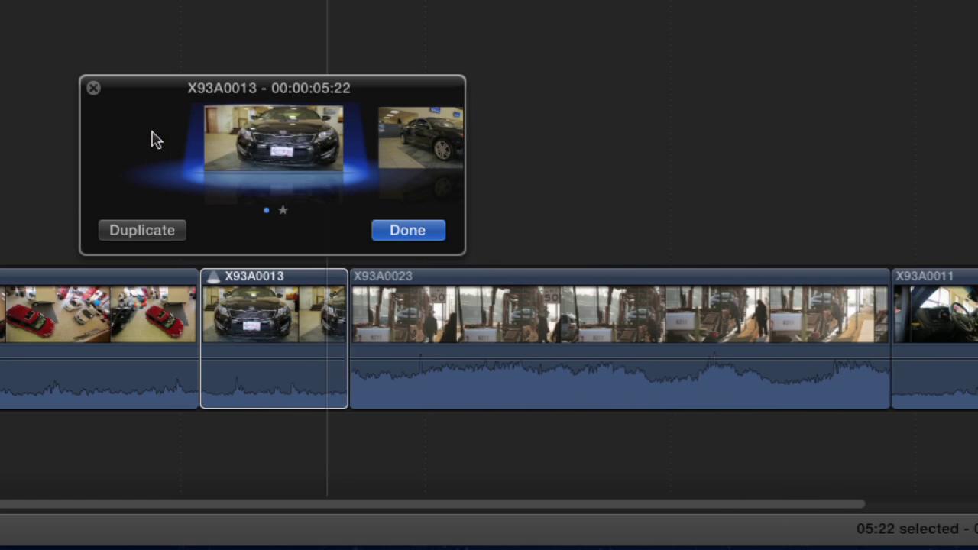
{"action": "left_click", "coordinate": [382, 234]}
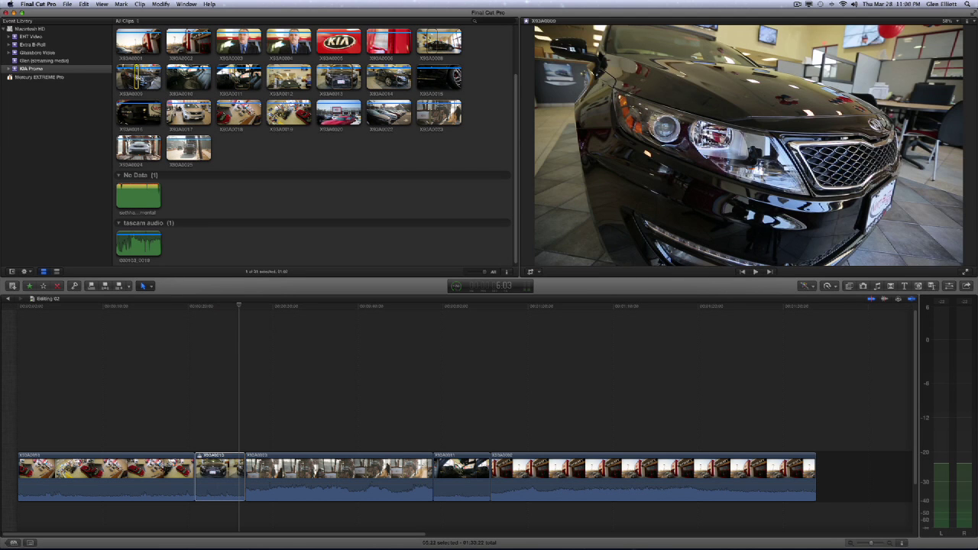
Add the selected X93A0009 range to the X93A0013 audition without replacing its current pick
{"action": "left_click_drag", "start_coordinate": [181, 226], "coordinate": [214, 462]}
{"action": "left_click_drag", "start_coordinate": [250, 290], "coordinate": [255, 292]}
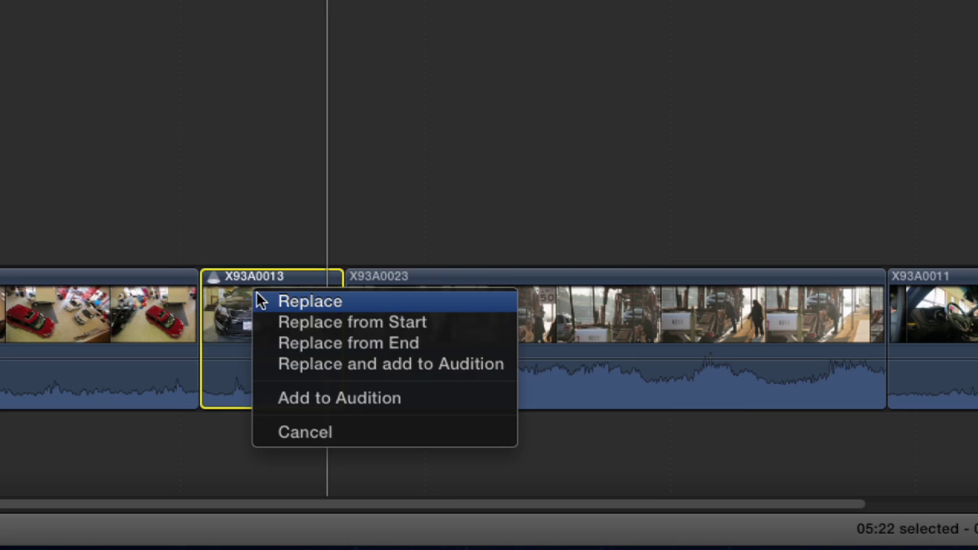
{"action": "left_click", "coordinate": [343, 409]}
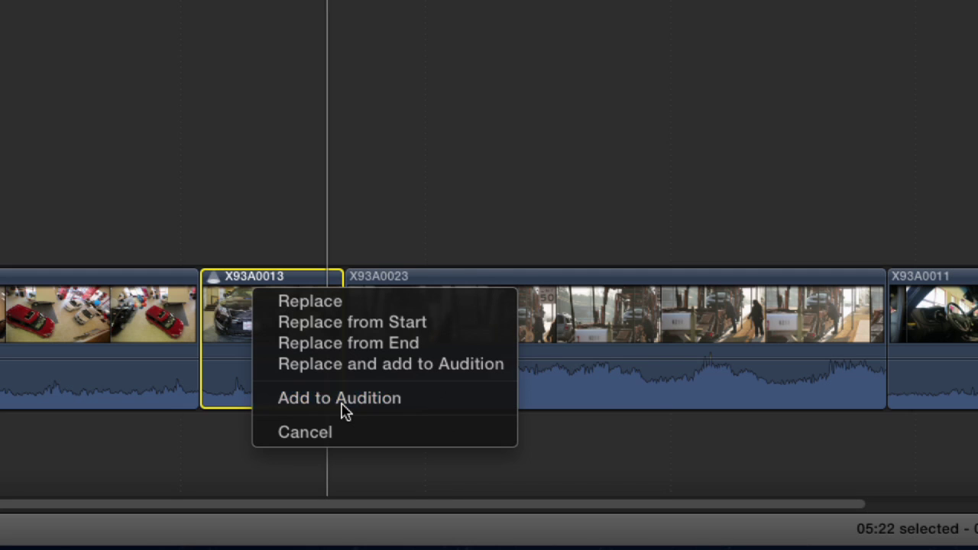
Open the three-clip audition and switch its pick to X93A0009
{"action": "left_click", "coordinate": [214, 277]}
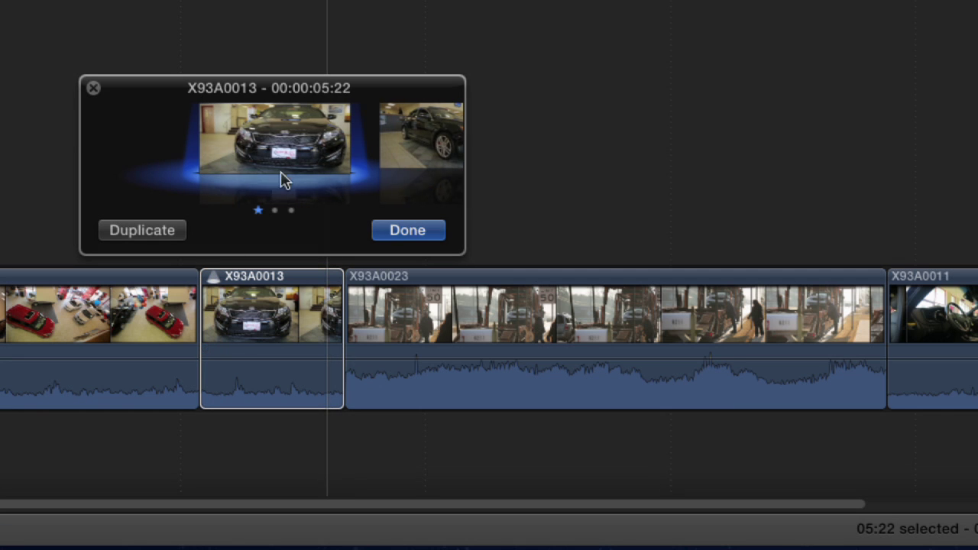
{"action": "key", "text": "Right"}
{"action": "key", "text": "Right"}
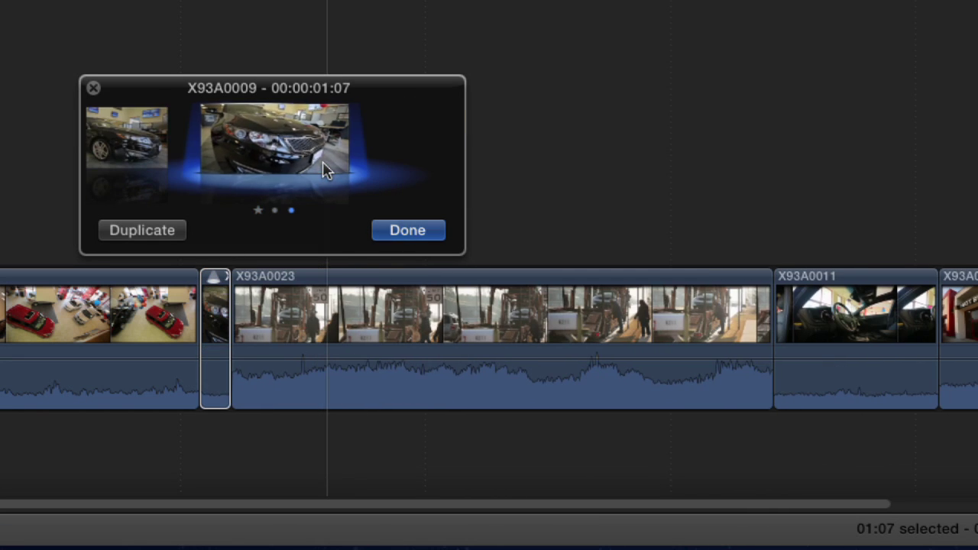
{"action": "left_click", "coordinate": [413, 233]}
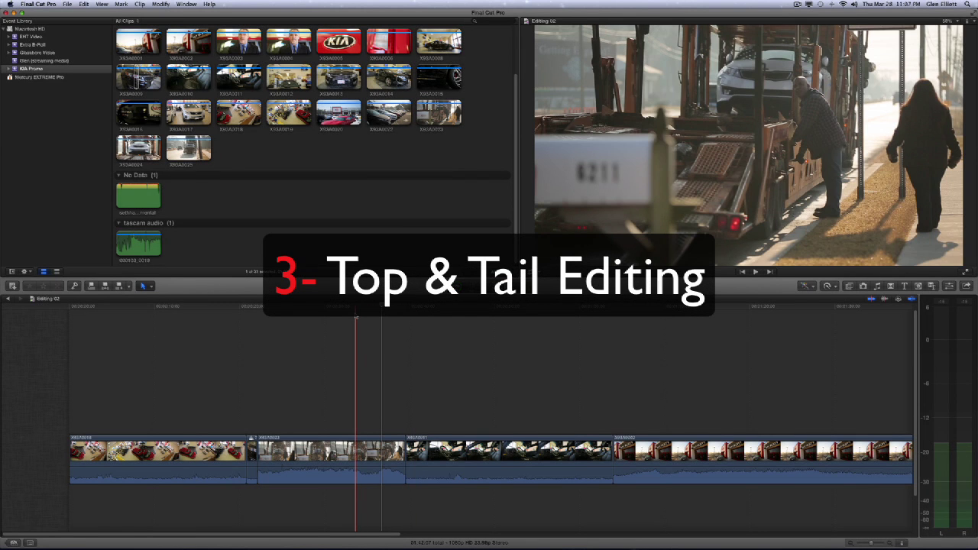
Ripple-trim the end of X93A0023 back to the playhead
{"action": "left_click", "coordinate": [404, 459]}
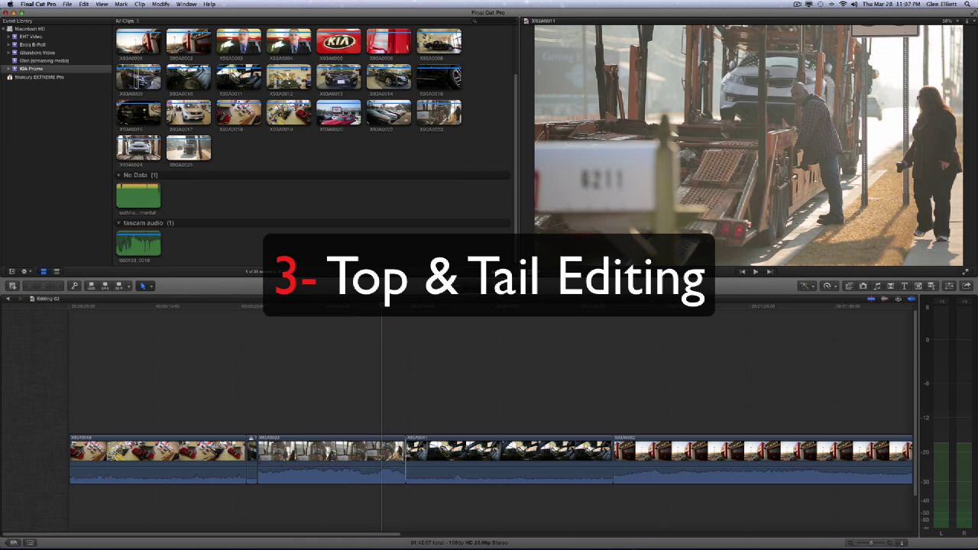
{"action": "mouse_move", "coordinate": [404, 458]}
{"action": "left_mouse_down"}
{"action": "mouse_move", "coordinate": [384, 458]}
{"action": "mouse_move", "coordinate": [397, 466]}
{"action": "left_mouse_up"}
{"action": "left_click_drag", "start_coordinate": [394, 452], "coordinate": [379, 456]}
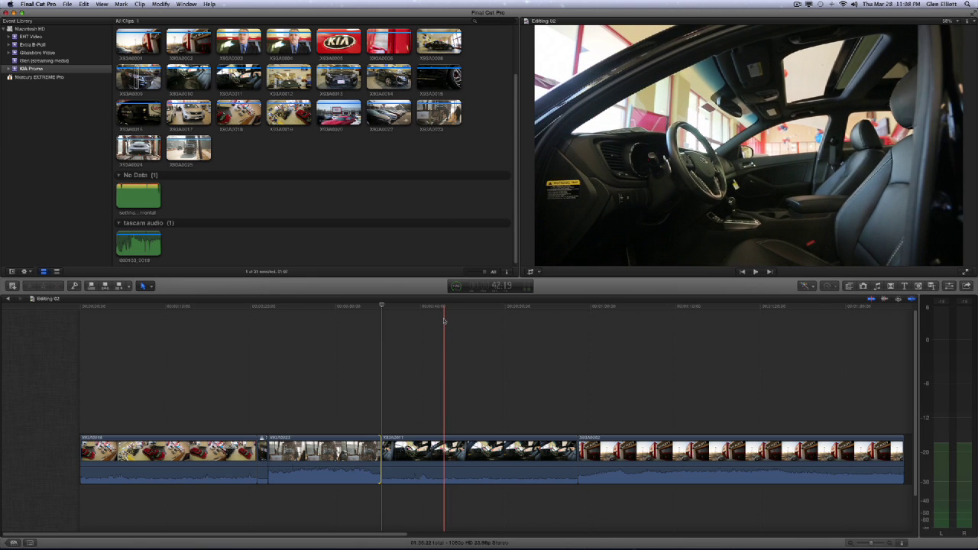
Ripple-trim the start of X93A0011 to a playhead position inside the clip, and place the playhead further into it
{"action": "left_click", "coordinate": [443, 322]}
{"action": "left_click_drag", "start_coordinate": [388, 450], "coordinate": [444, 453]}
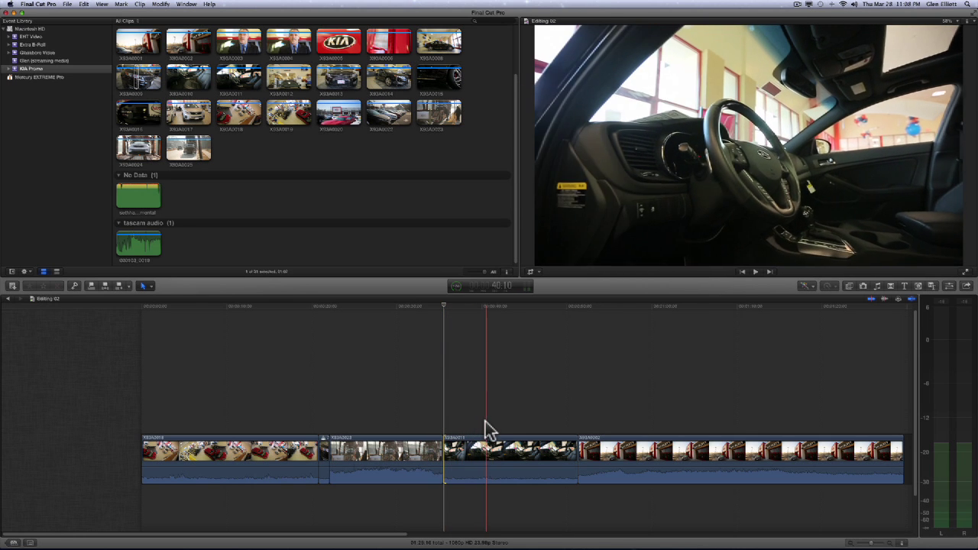
{"action": "left_click", "coordinate": [473, 429]}
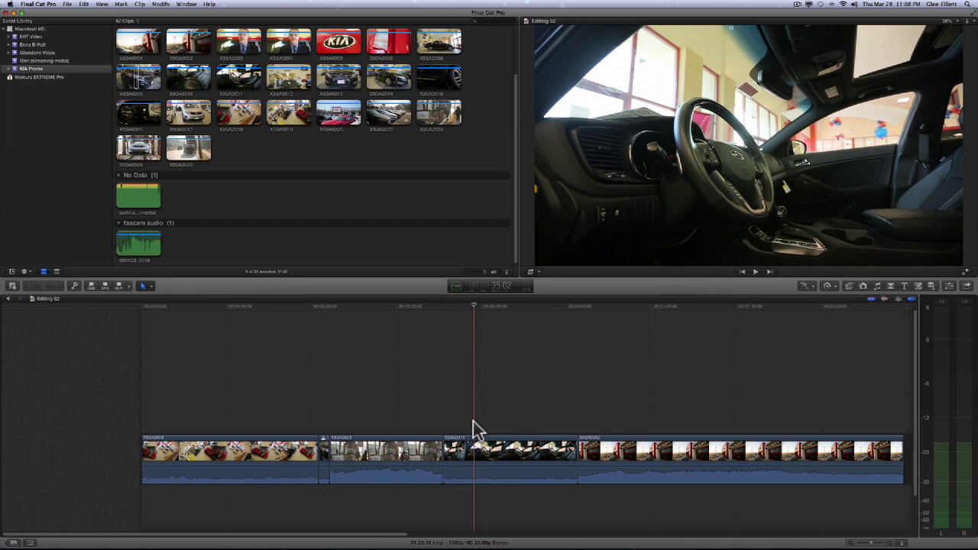
Ripple-trim the end of X93A0011 back to the playhead by hand, and undo the trims made to that clip
{"action": "left_click_drag", "start_coordinate": [573, 452], "coordinate": [468, 466]}
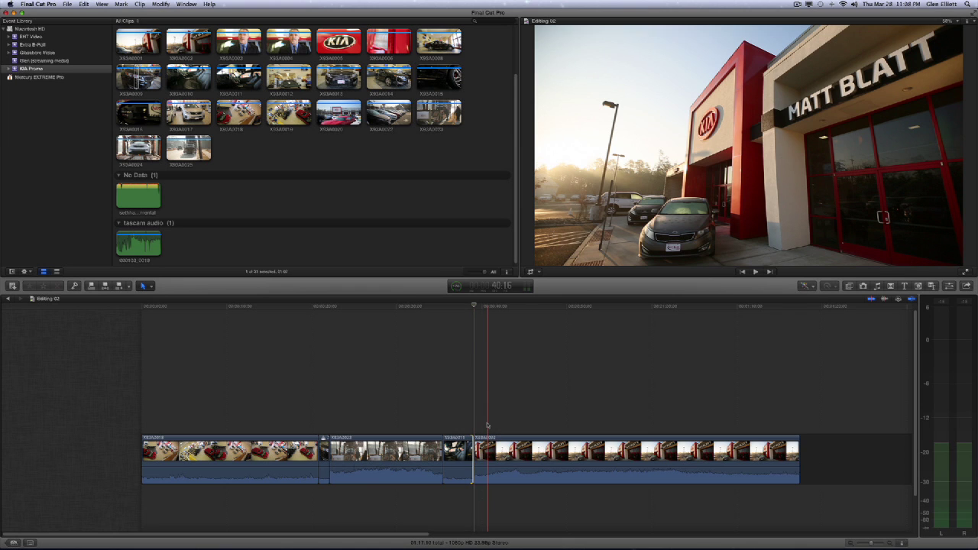
{"action": "key", "text": "super+z"}
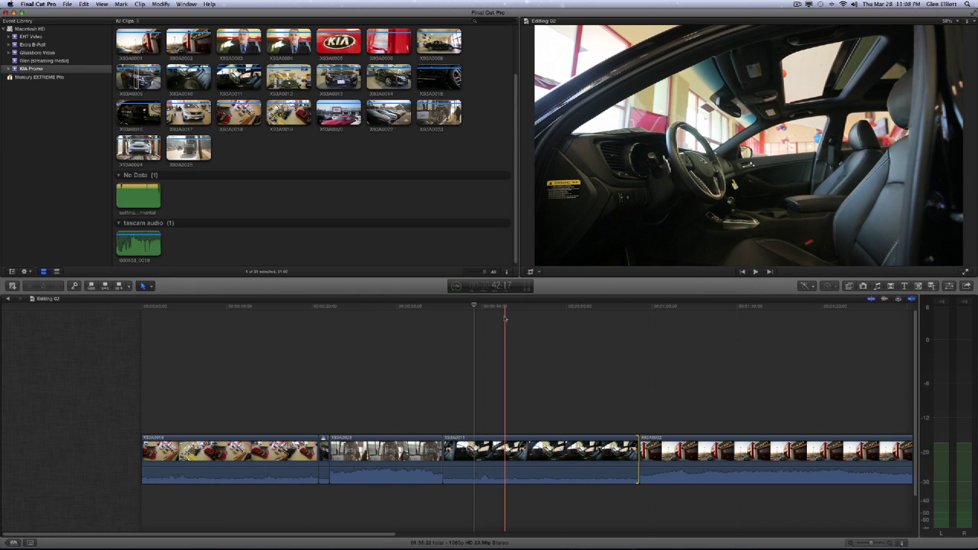
Shorten the start of X93A0011 slightly by hand, and trim its start at 41:11 and its end at 39:19
{"action": "left_click", "coordinate": [504, 317]}
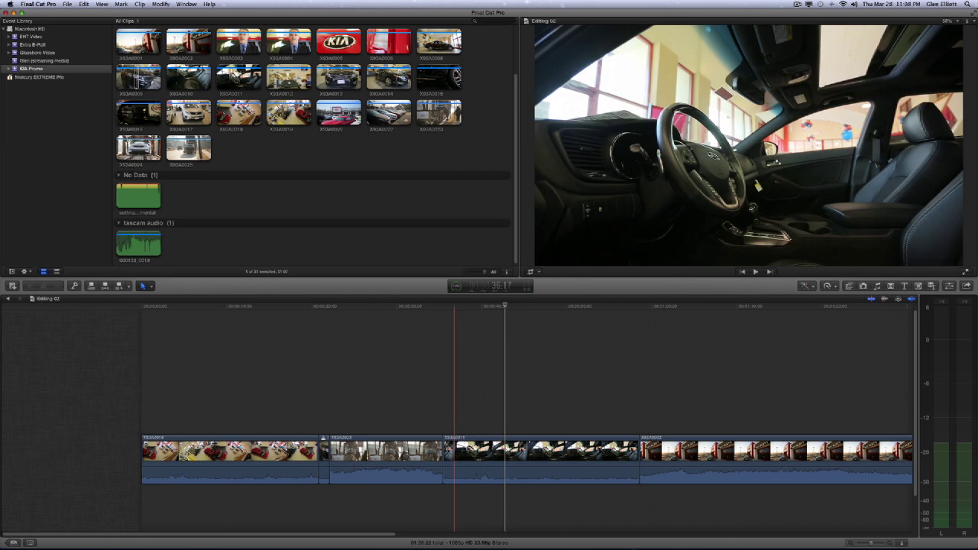
{"action": "mouse_move", "coordinate": [443, 459]}
{"action": "left_mouse_down"}
{"action": "mouse_move", "coordinate": [466, 459]}
{"action": "mouse_move", "coordinate": [453, 458]}
{"action": "left_mouse_up"}
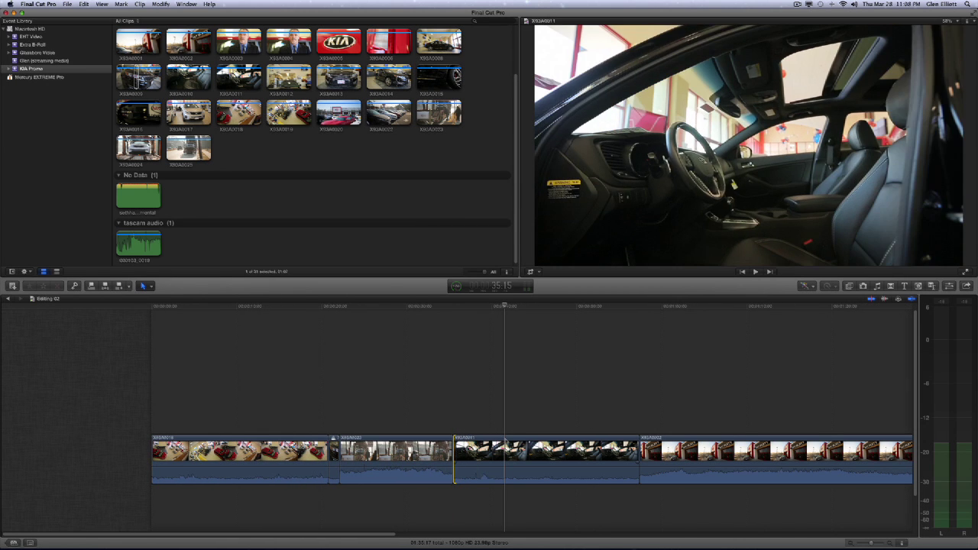
{"action": "left_click_drag", "start_coordinate": [464, 309], "coordinate": [489, 314]}
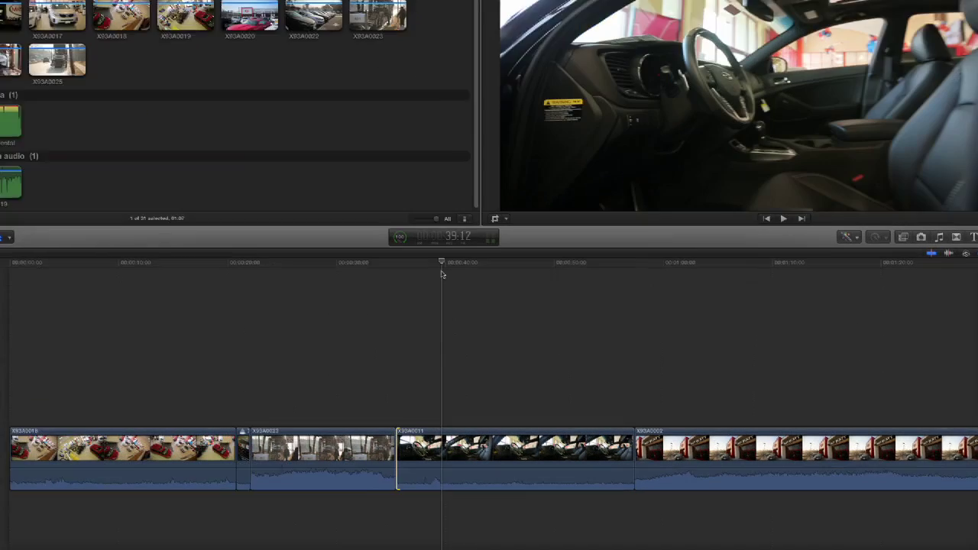
{"action": "left_click_drag", "start_coordinate": [441, 273], "coordinate": [460, 280]}
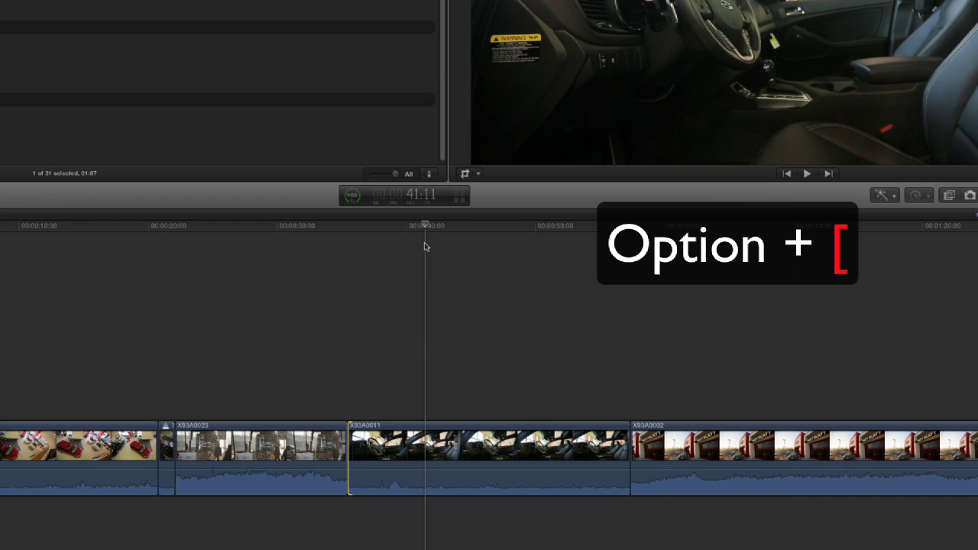
{"action": "key", "text": "alt+bracketleft"}
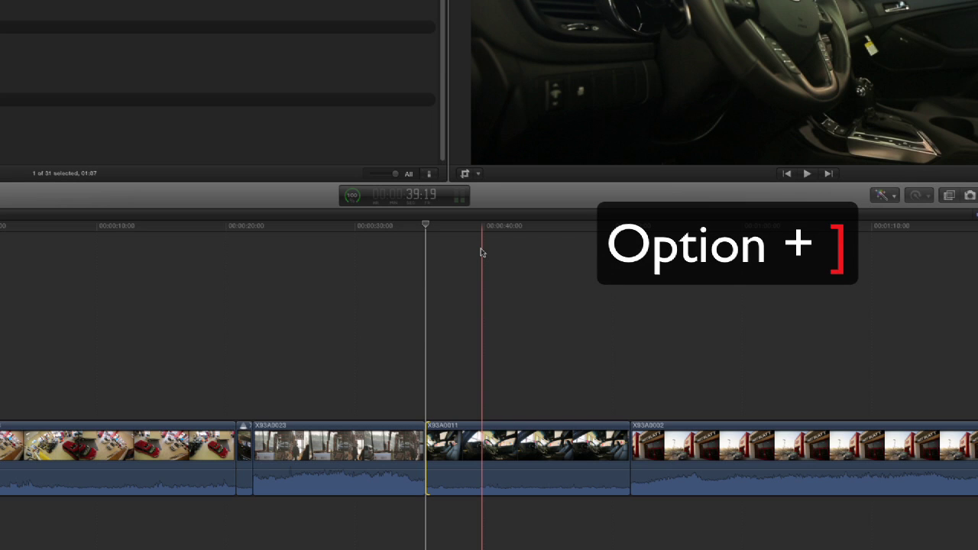
{"action": "key", "text": "alt+bracketright"}
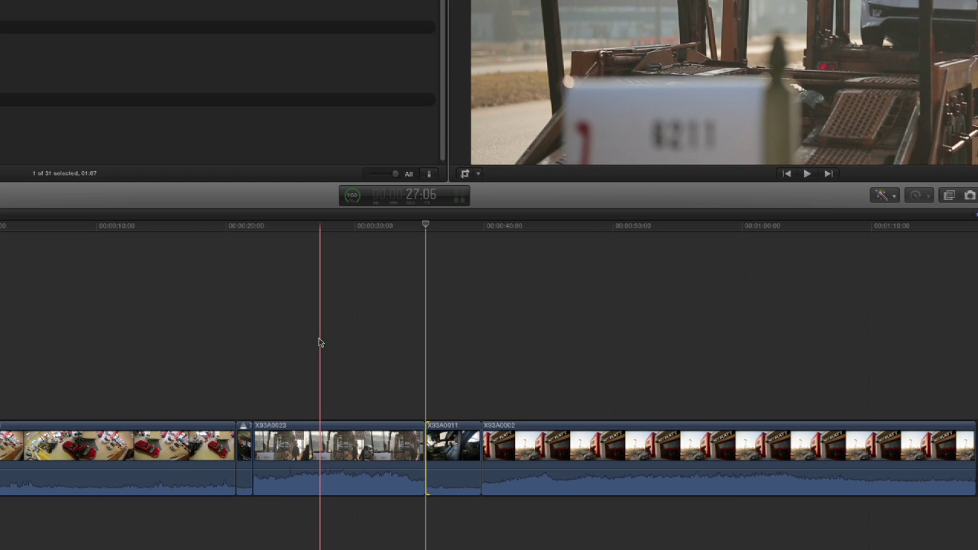
Trim the start of X93A0023 at 27:06 and again at 24:11, and the start and end of X93A0018 at 6:18 and 2:23
{"action": "key", "text": "alt+bracketleft"}
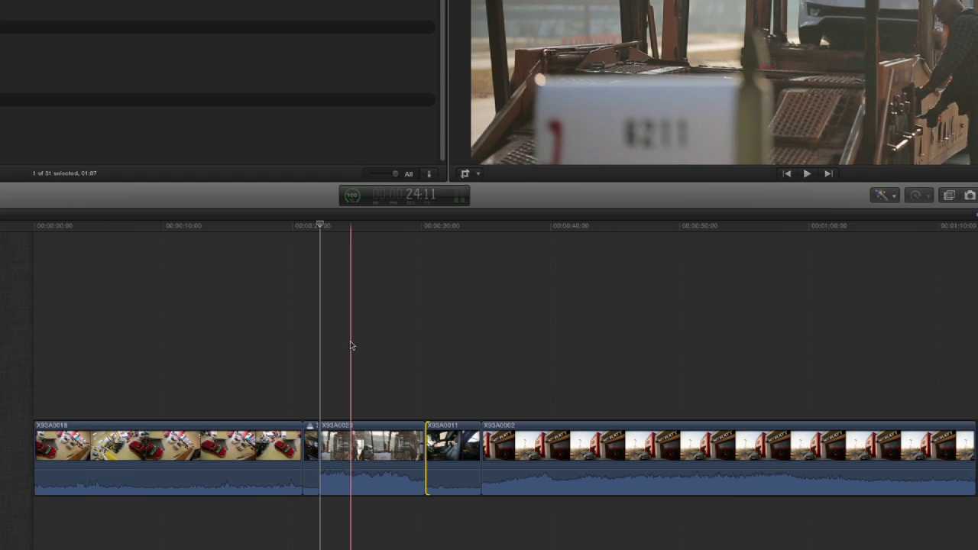
{"action": "key", "text": "alt+bracketleft"}
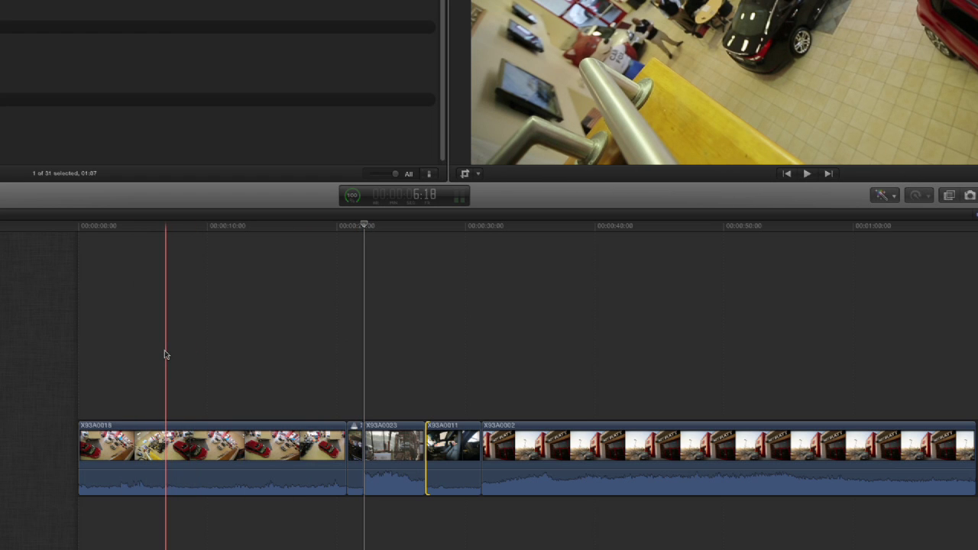
{"action": "key", "text": "alt+bracketleft"}
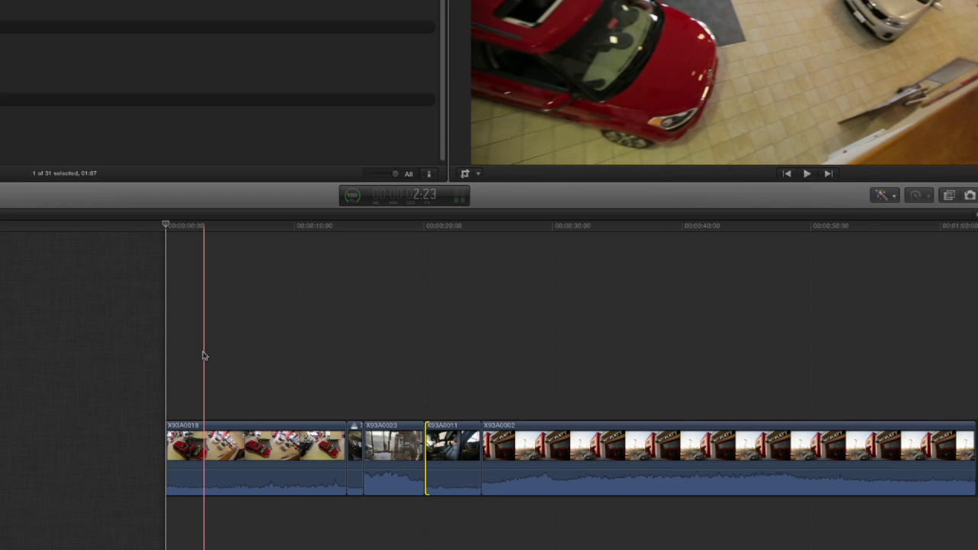
{"action": "key", "text": "alt+bracketright"}
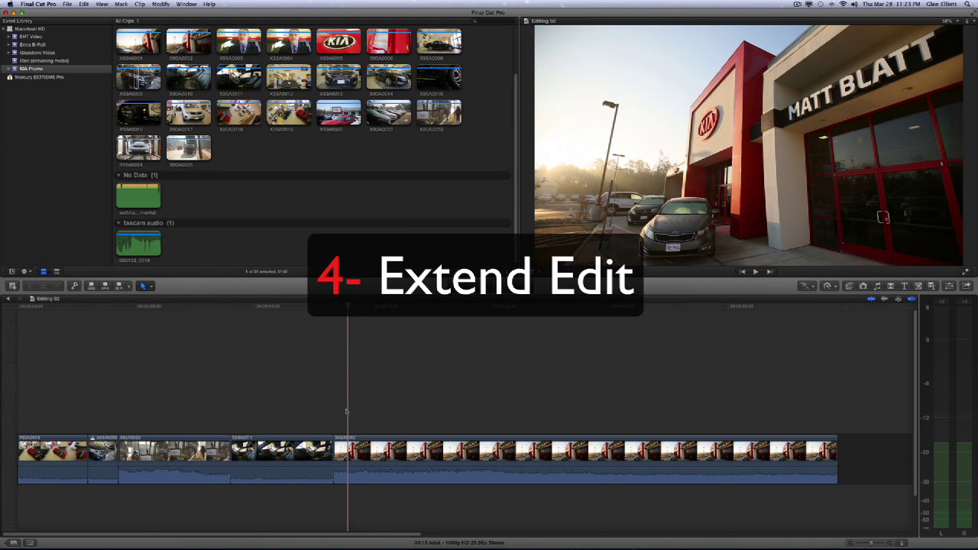
Select the start edge of X93A0002 and extend the edit to a playhead position further inside that clip
{"action": "left_click", "coordinate": [335, 454]}
{"action": "left_click", "coordinate": [405, 306]}
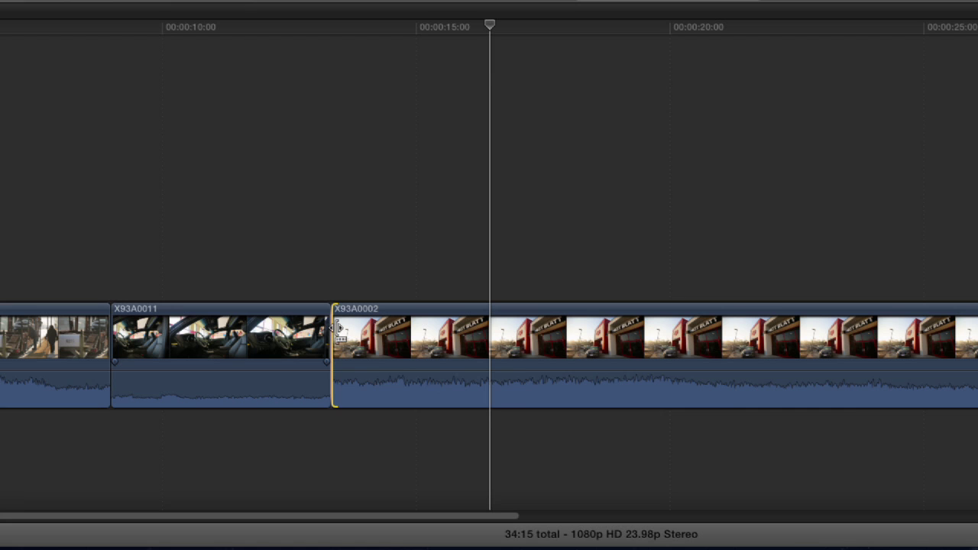
{"action": "left_click", "coordinate": [412, 30]}
{"action": "left_click", "coordinate": [505, 31]}
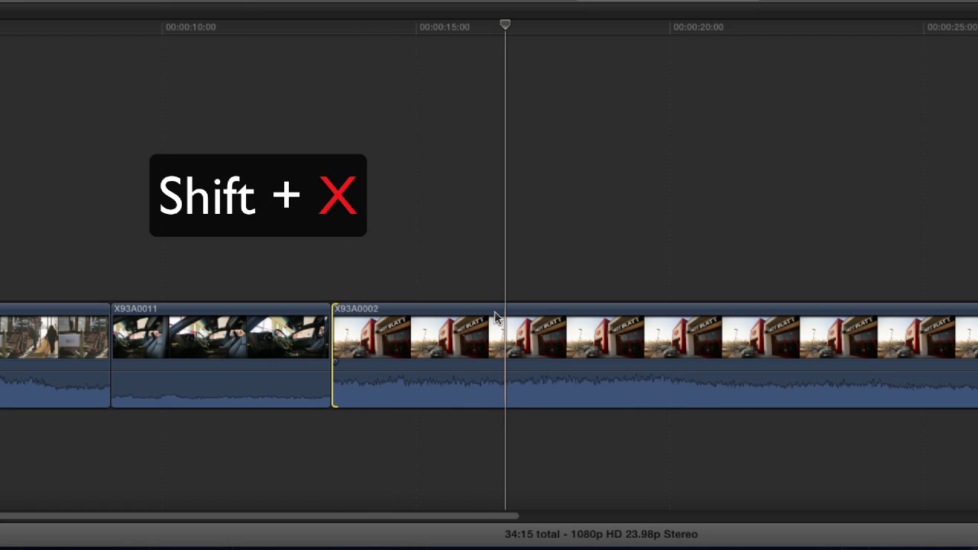
{"action": "key", "text": "shift+x"}
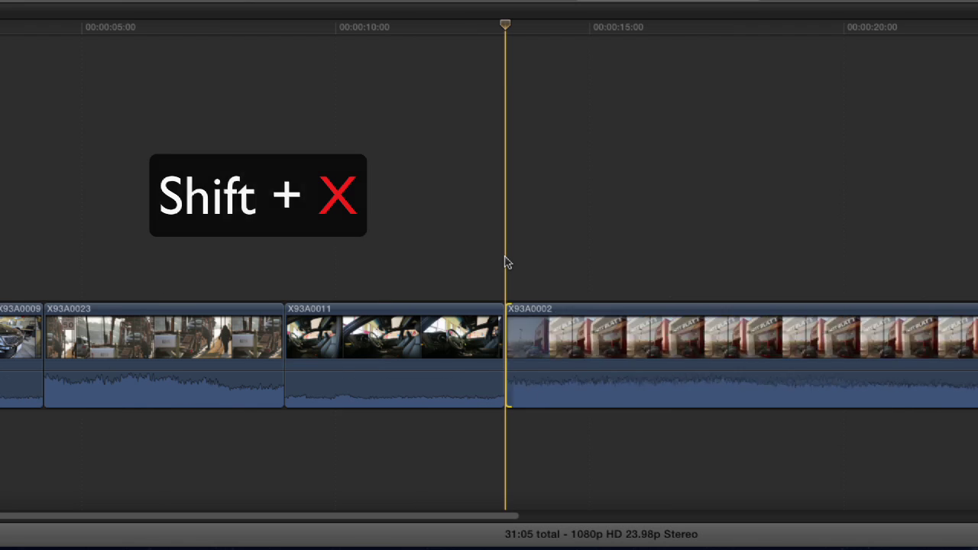
Place the playhead inside X93A0011 and extend the selected start edge of X93A0002 to it
{"action": "left_click", "coordinate": [508, 29]}
{"action": "left_click_drag", "start_coordinate": [508, 29], "coordinate": [425, 32]}
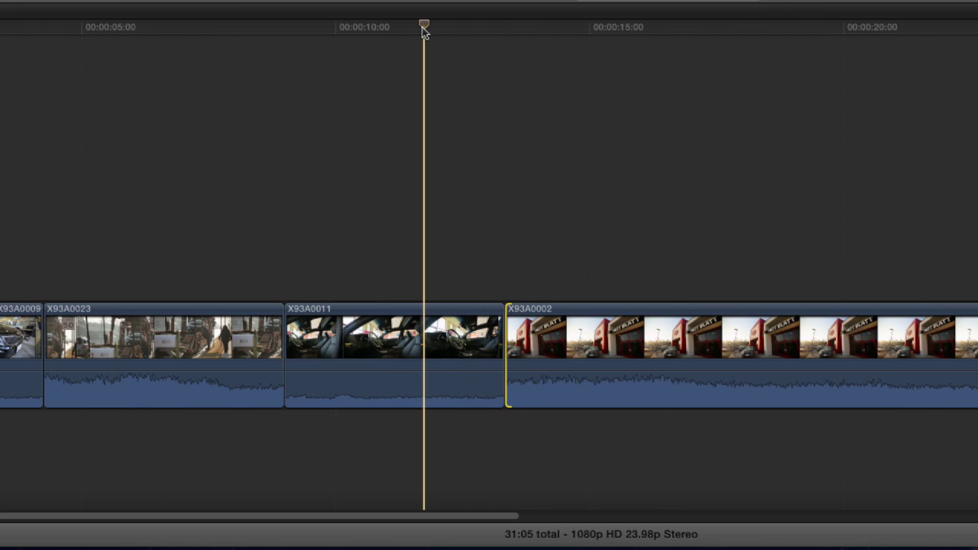
{"action": "key", "text": "shift+x"}
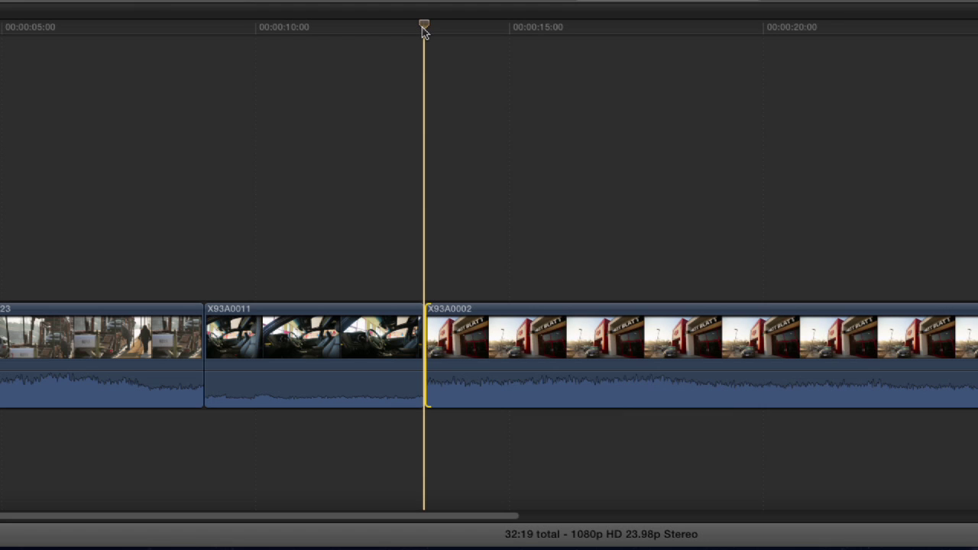
Select both sides of the edit between X93A0011 and X93A0002 and roll it to the playhead at about 16 seconds
{"action": "left_click", "coordinate": [517, 153]}
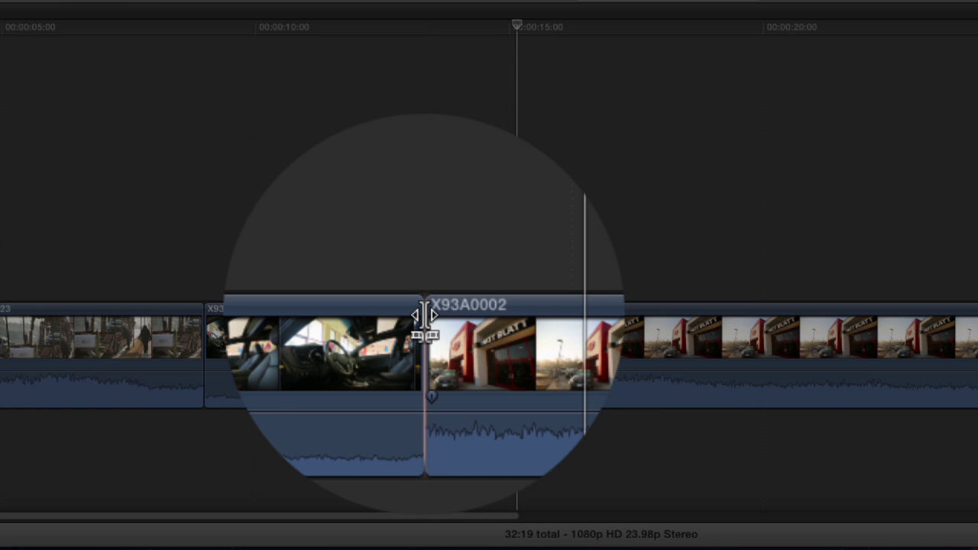
{"action": "left_click", "coordinate": [424, 320]}
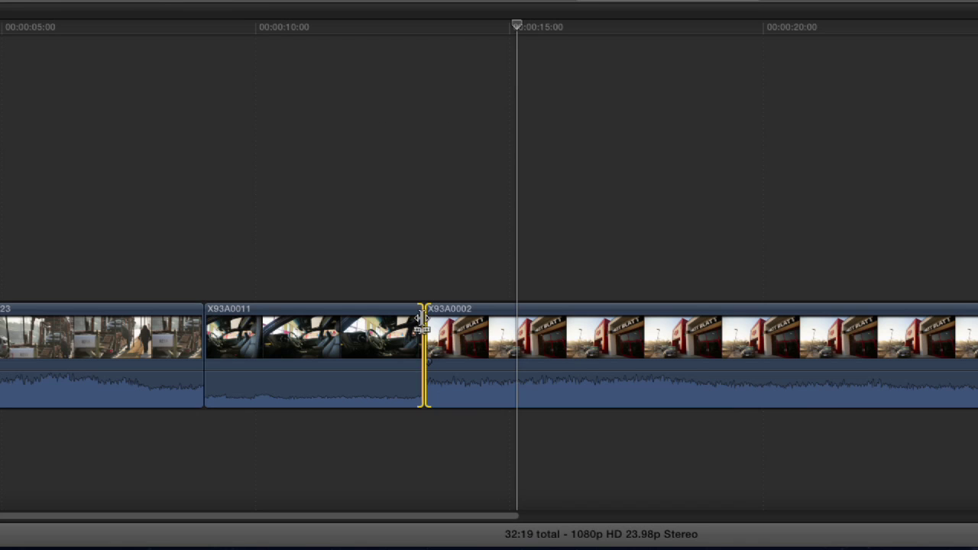
{"action": "left_click_drag", "start_coordinate": [514, 30], "coordinate": [559, 40]}
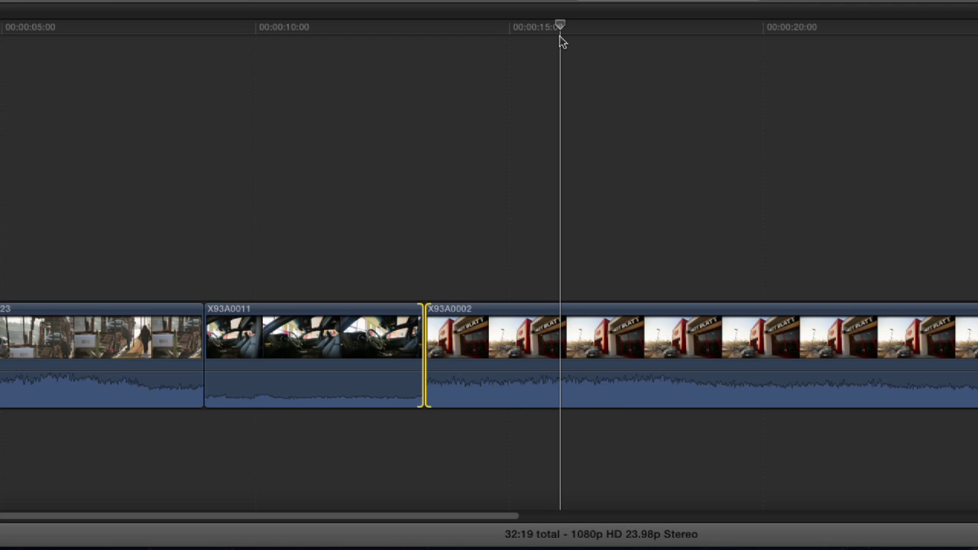
{"action": "key", "text": "shift+x"}
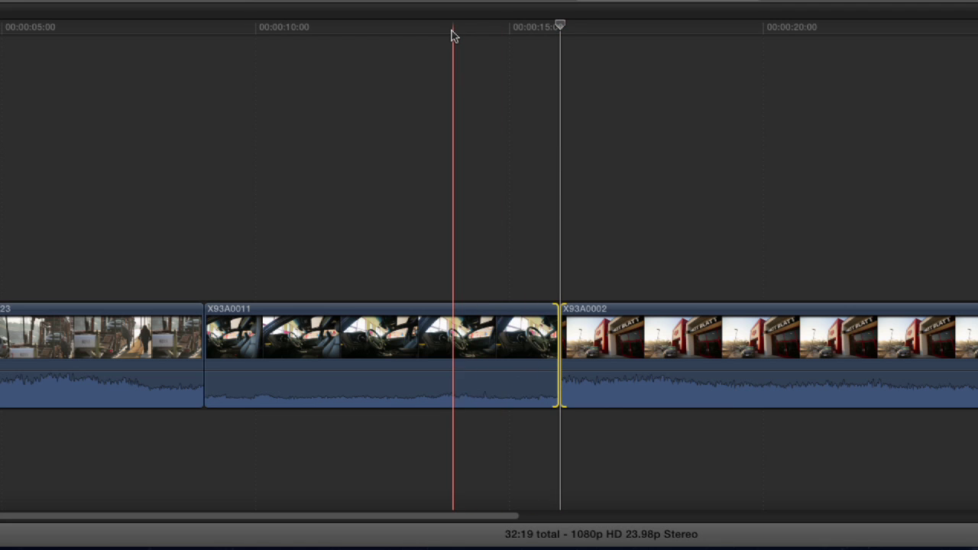
Roll the edit between X93A0011 and X93A0002 to about 13.9 seconds, and extend it again to about 16.8 seconds
{"action": "left_click", "coordinate": [453, 32]}
{"action": "key", "text": "shift+x"}
{"action": "key", "text": "shift+x"}
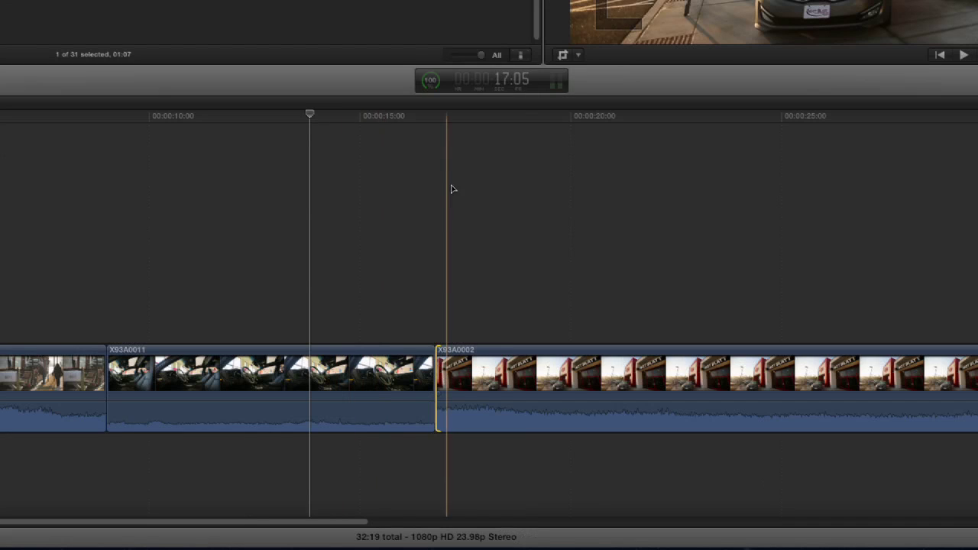
Place the playhead at 18:14 and extend the selected start edge of X93A0002 to it
{"action": "left_click", "coordinate": [511, 130]}
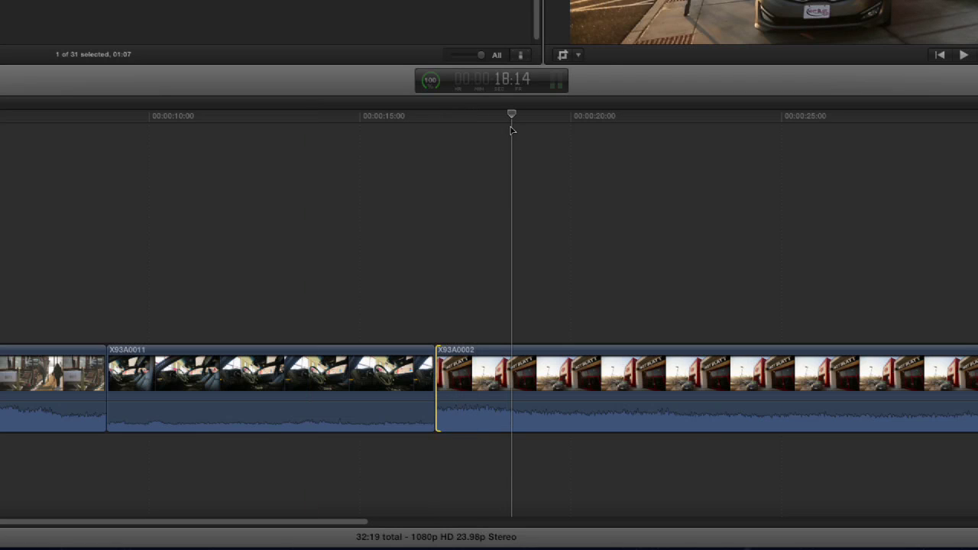
{"action": "key", "text": "shift+x"}
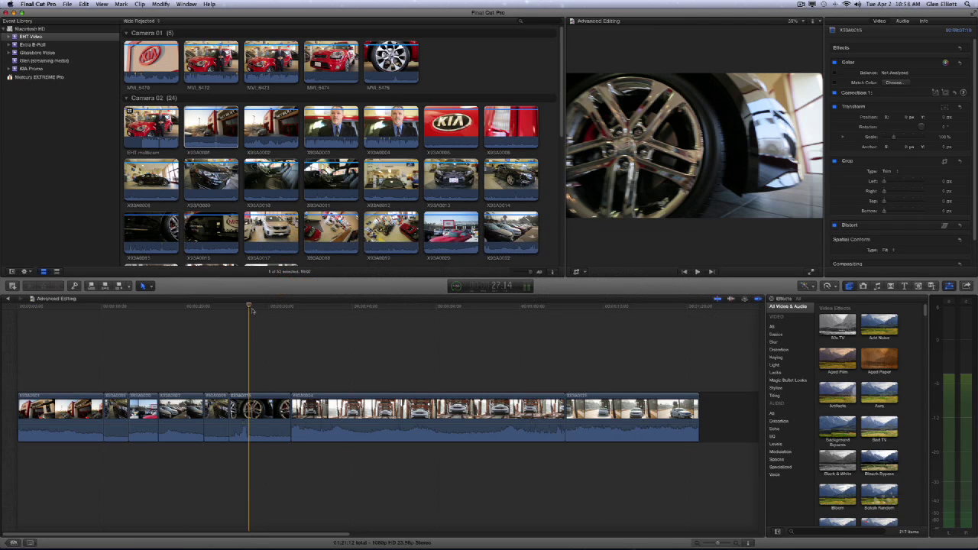
Mark a range about 3.5 seconds long in the second half of the wheel clip X93A0015, from about 28.8 seconds
{"action": "left_click_drag", "start_coordinate": [192, 347], "coordinate": [341, 417]}
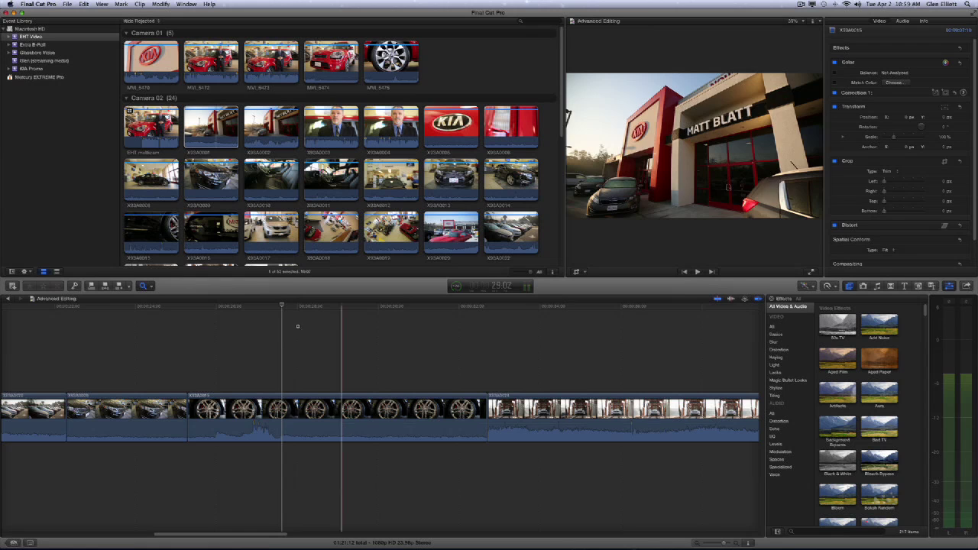
{"action": "key", "text": "space"}
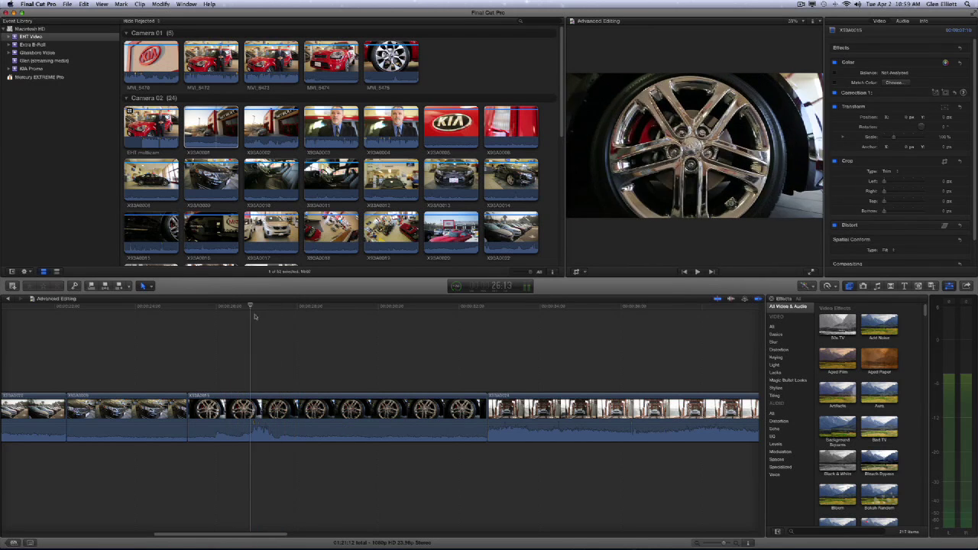
{"action": "left_click", "coordinate": [294, 417]}
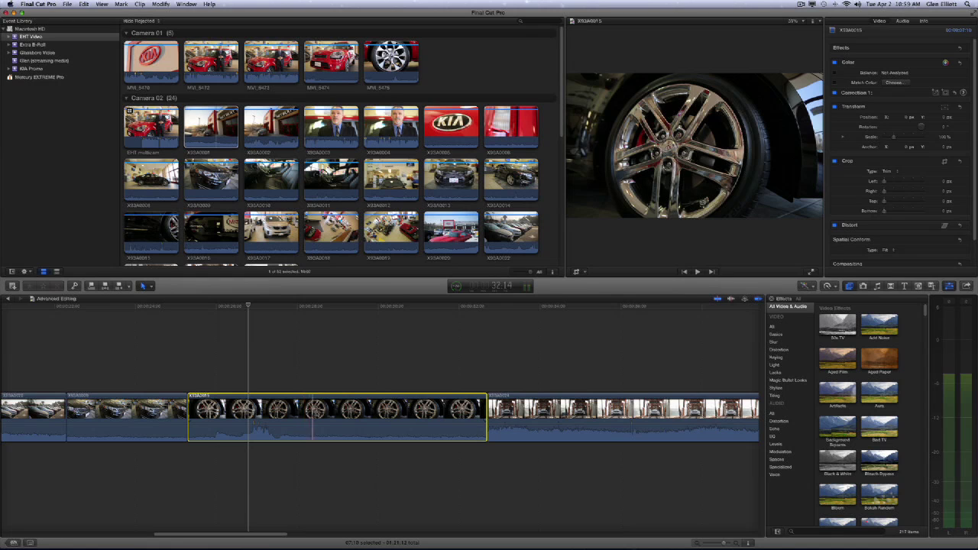
{"action": "key", "text": "i"}
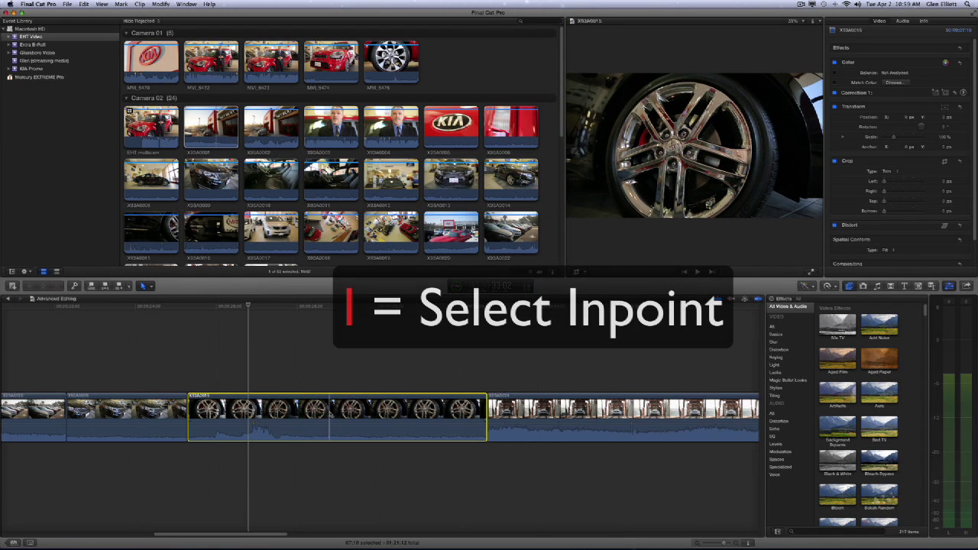
{"action": "key", "text": "i"}
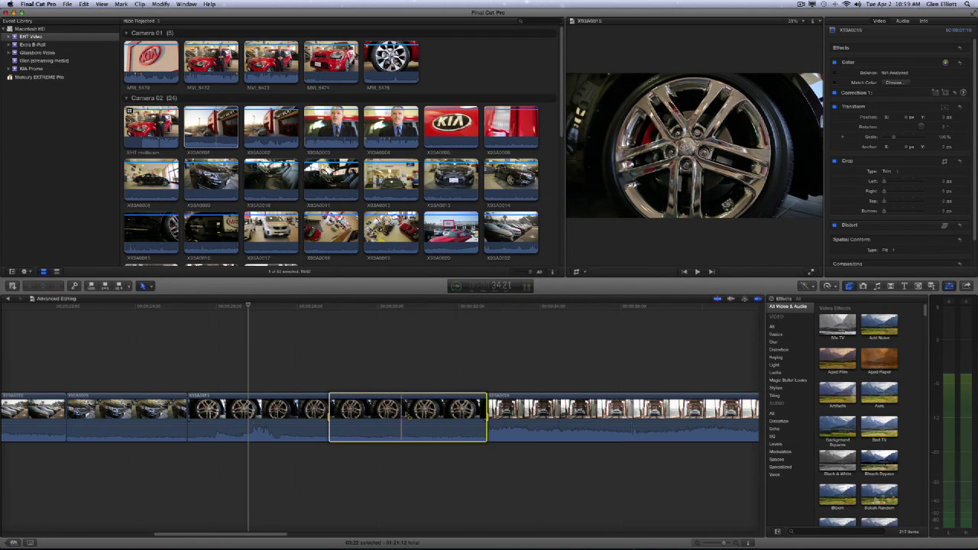
{"action": "key", "text": "o"}
{"action": "key", "text": "o"}
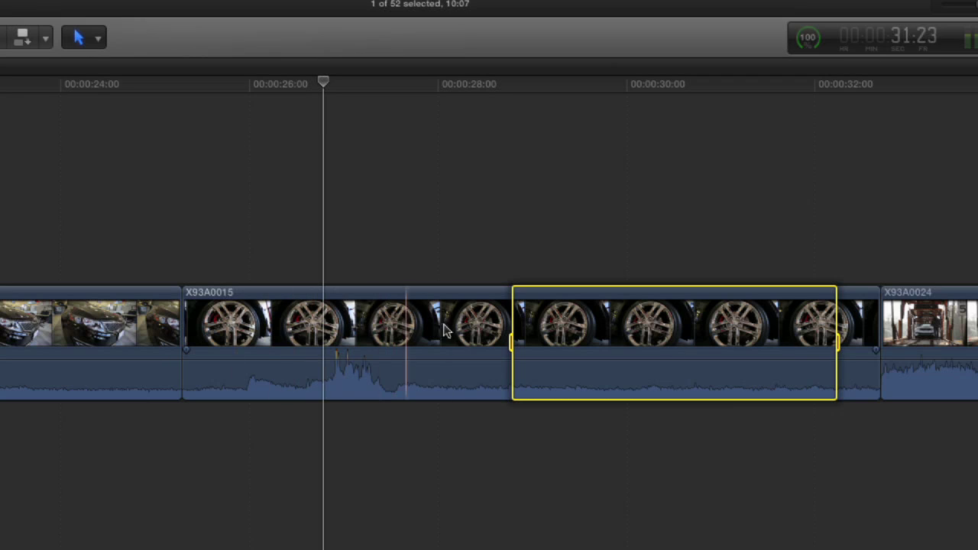
Trim X93A0015 down to its marked range in one operation
{"action": "key", "text": "alt+backslash"}
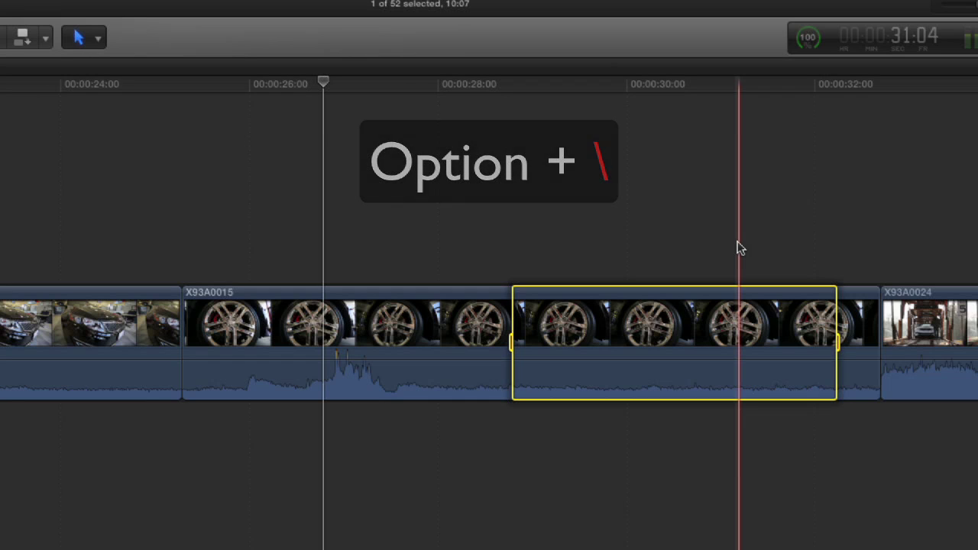
{"action": "key", "text": "alt+backslash"}
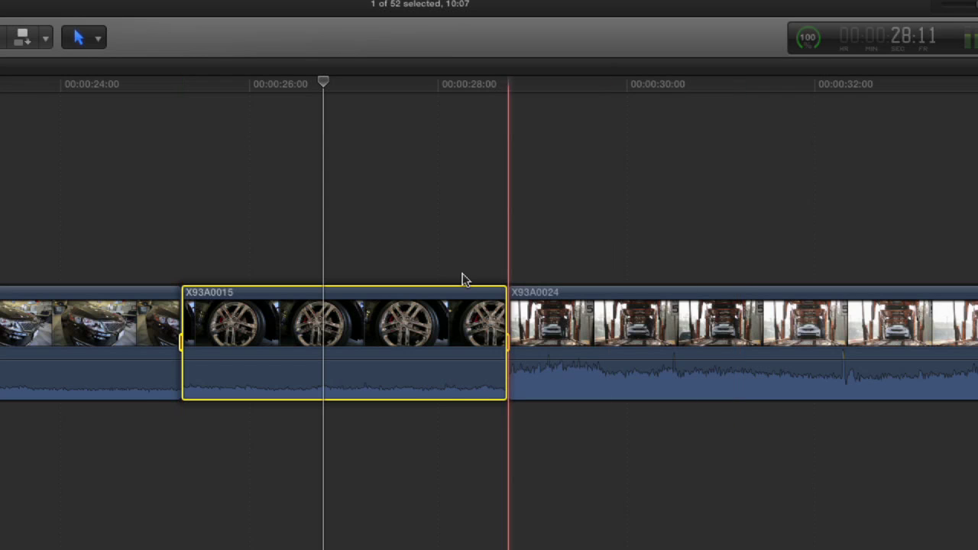
{"action": "scroll", "coordinate": [406, 258], "scroll_direction": "right", "scroll_amount": 2}
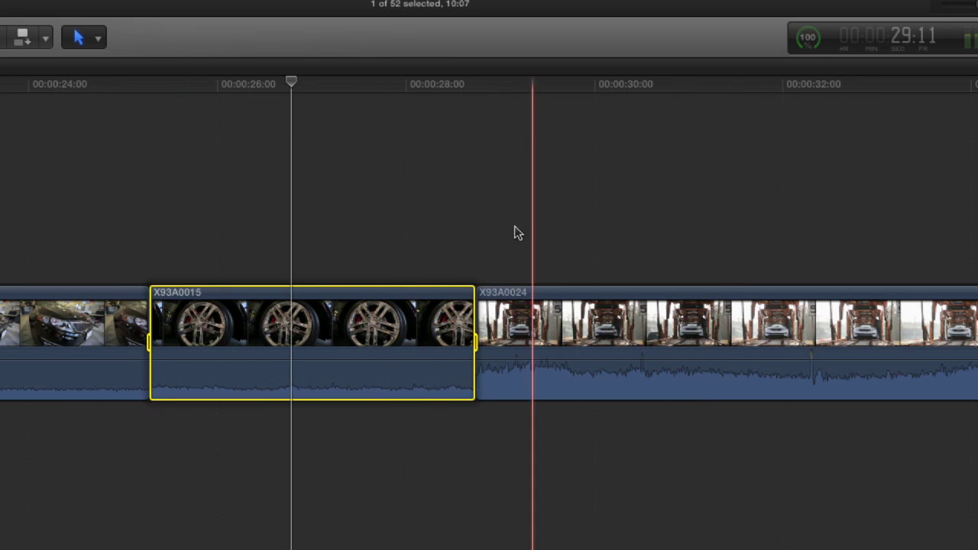
{"action": "scroll", "coordinate": [489, 233], "scroll_direction": "left", "scroll_amount": 10}
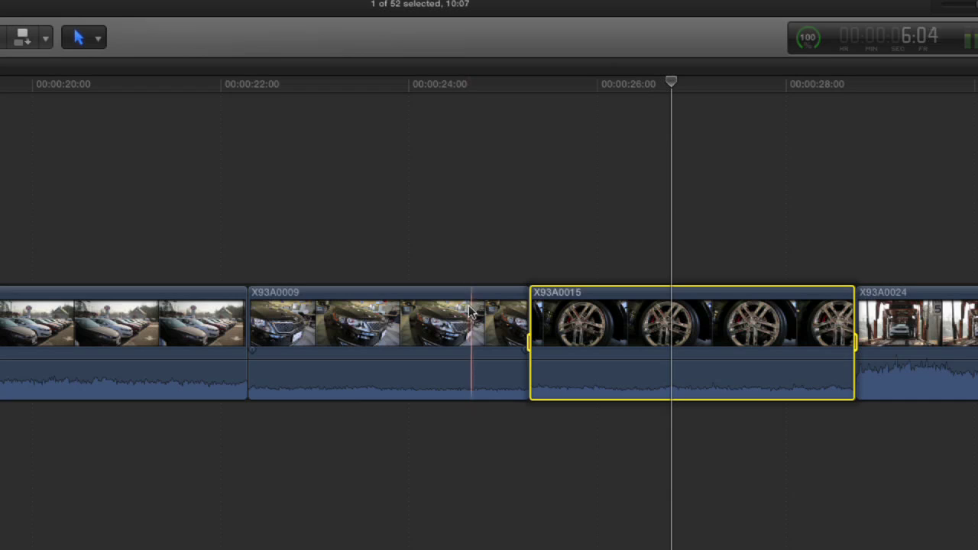
{"action": "scroll", "coordinate": [598, 273], "scroll_direction": "left", "scroll_amount": 20}
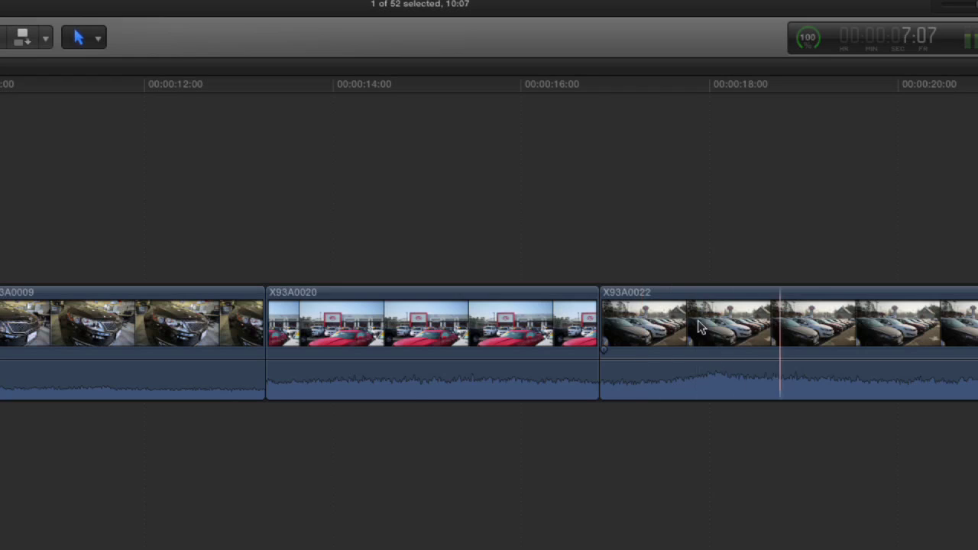
Mark a 3:17 range in the middle of the opening clip X93A0001, from about 4.1 seconds, and trim the clip to it
{"action": "scroll", "coordinate": [592, 324], "scroll_direction": "left", "scroll_amount": 20}
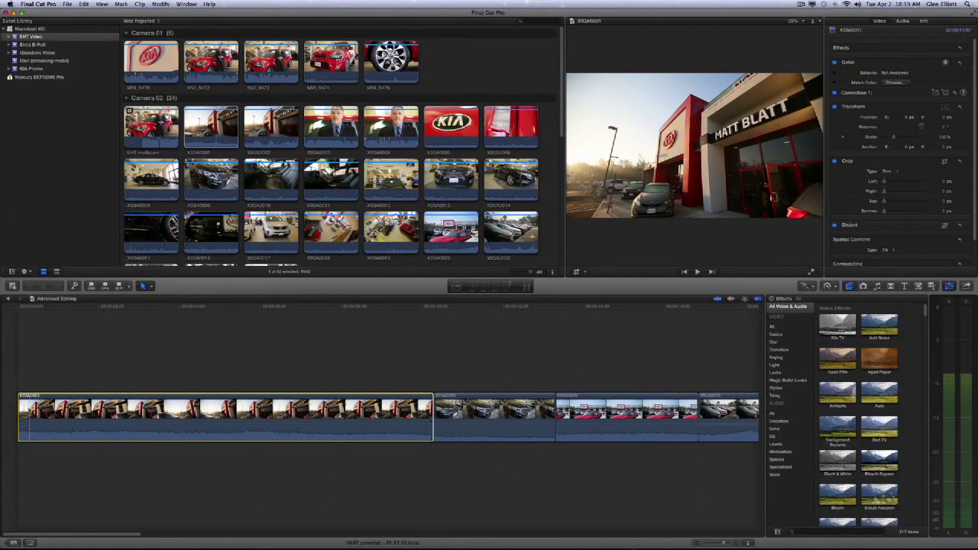
{"action": "key", "text": "space"}
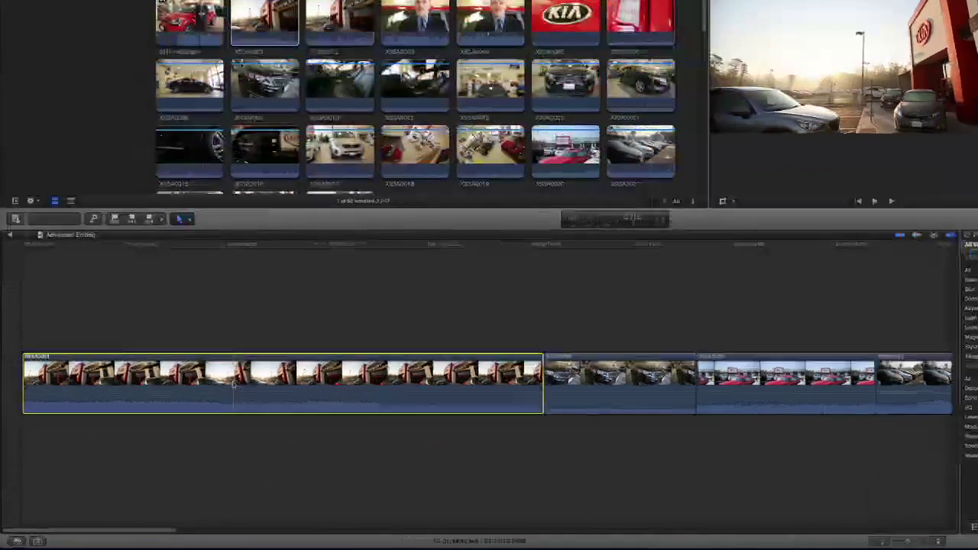
{"action": "key", "text": "super+b"}
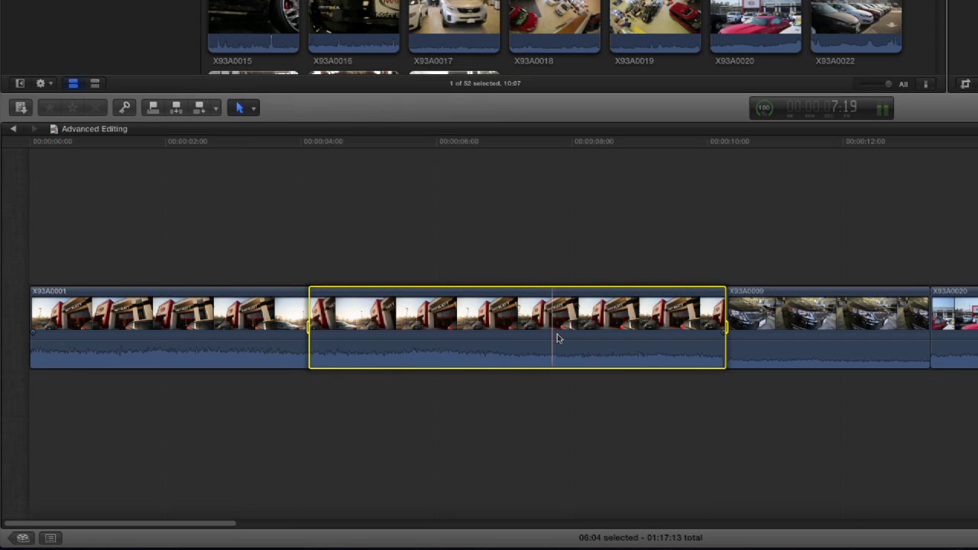
{"action": "key", "text": "super+b"}
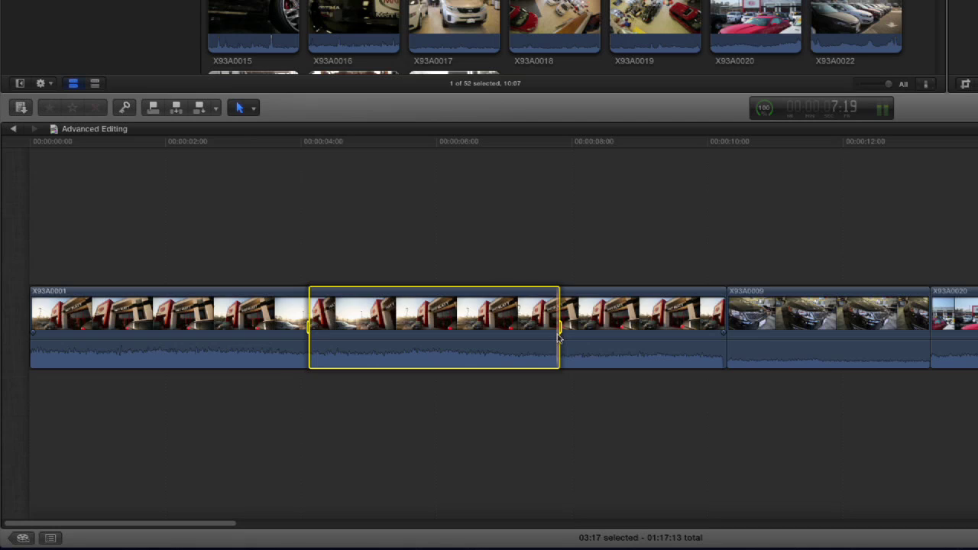
{"action": "key", "text": "alt+backslash"}
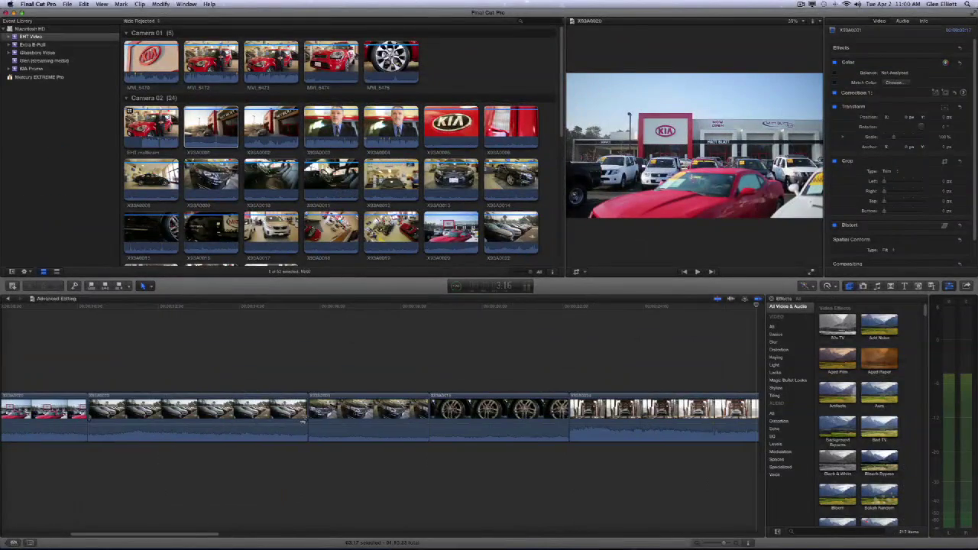
Activate the Range Selection tool and select the whole car carrier clip X93A0024
{"action": "scroll", "coordinate": [306, 417], "scroll_direction": "right", "scroll_amount": 5}
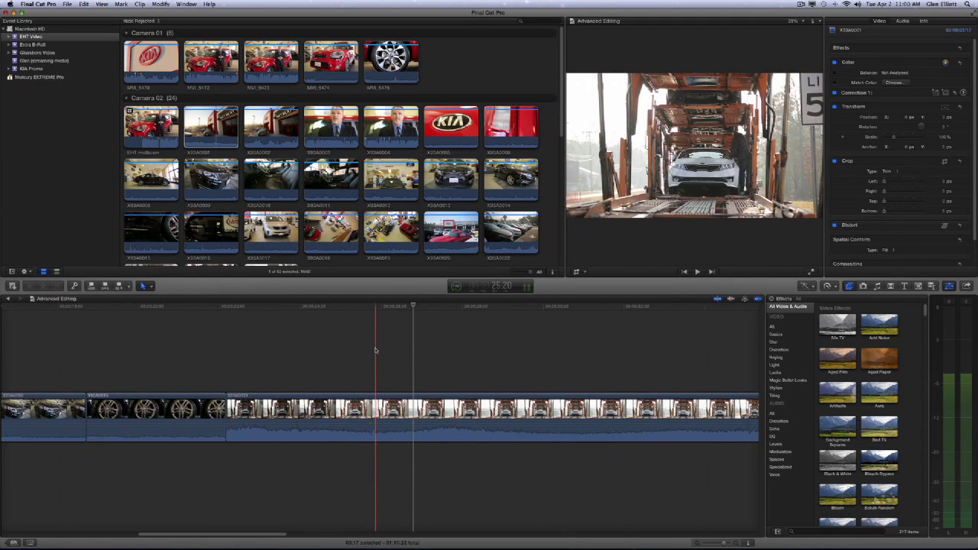
{"action": "key", "text": "r"}
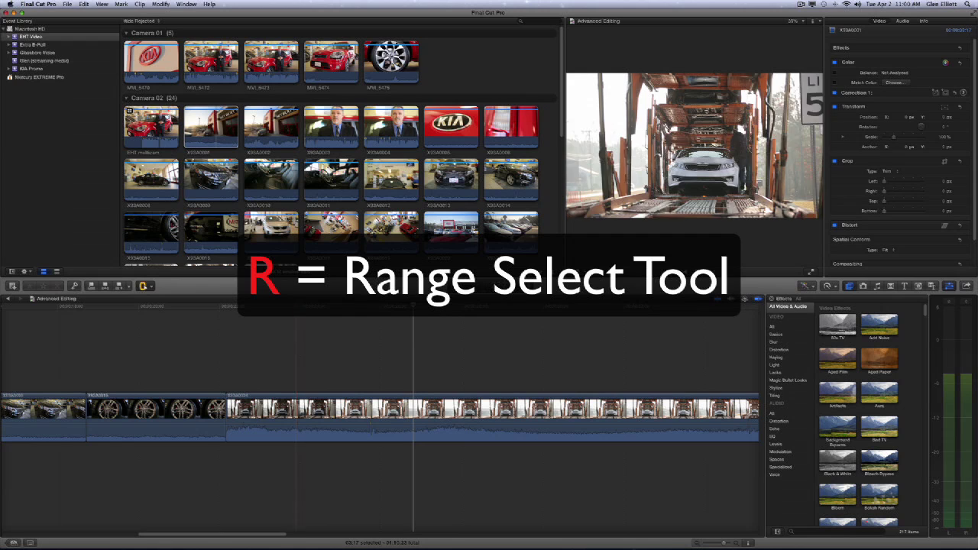
{"action": "left_click", "coordinate": [317, 428]}
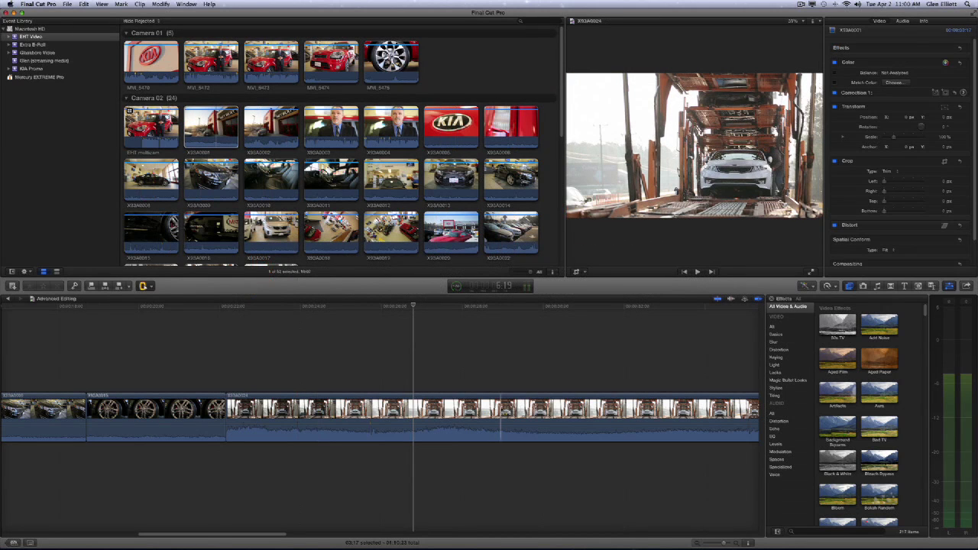
{"action": "left_click", "coordinate": [211, 127]}
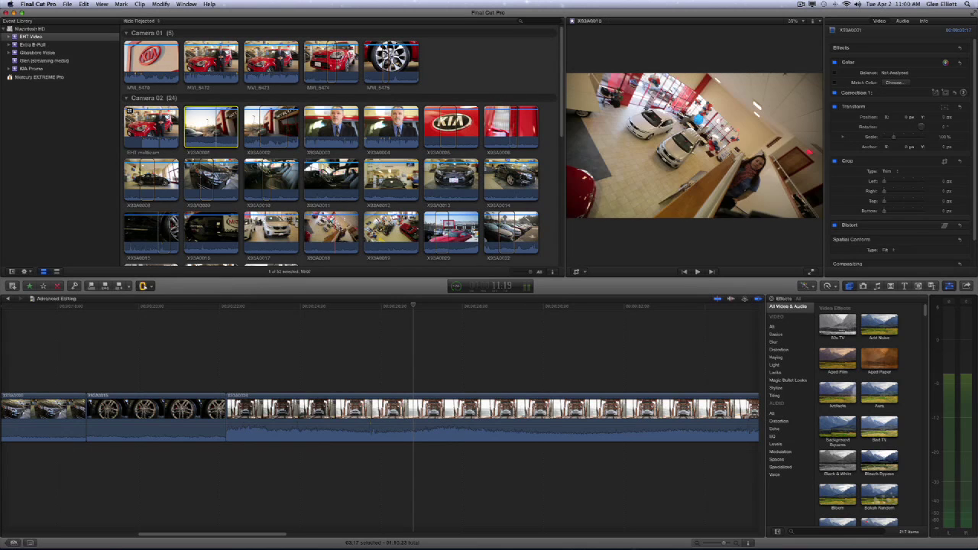
{"action": "left_click", "coordinate": [356, 459]}
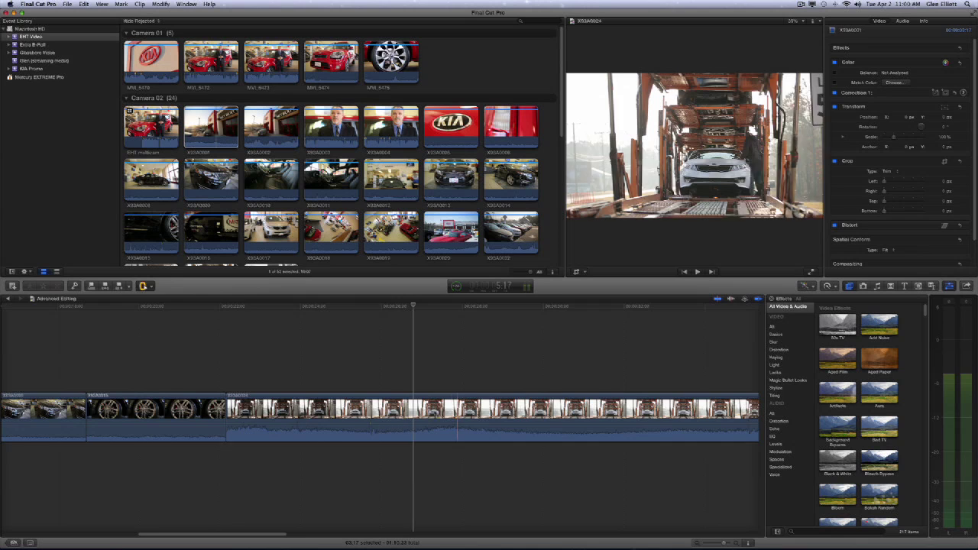
{"action": "key", "text": "super+equal"}
{"action": "key", "text": "super+equal"}
{"action": "left_click", "coordinate": [398, 415]}
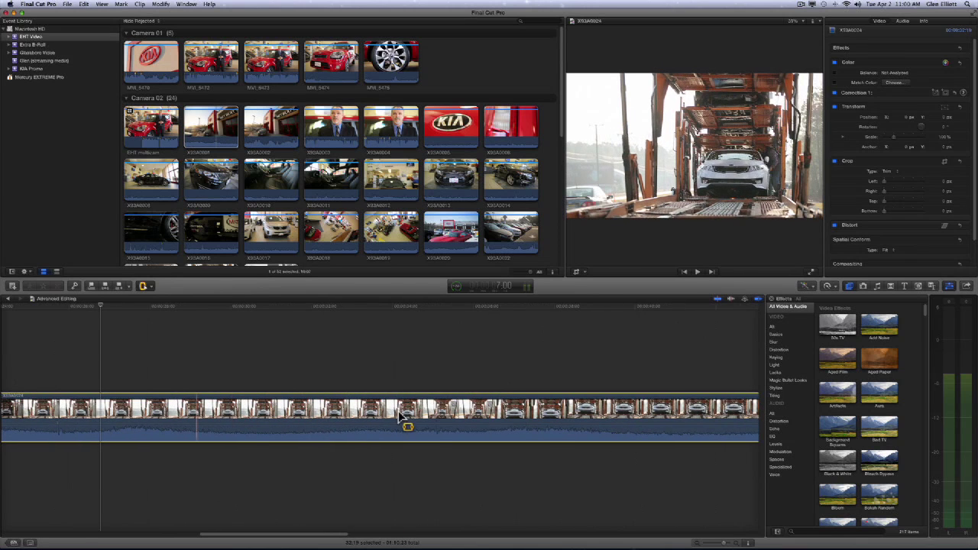
Mark a 4:19 range just past the middle of X93A0024 and trim the clip down to that selection
{"action": "key", "text": "super+minus"}
{"action": "key", "text": "super+minus"}
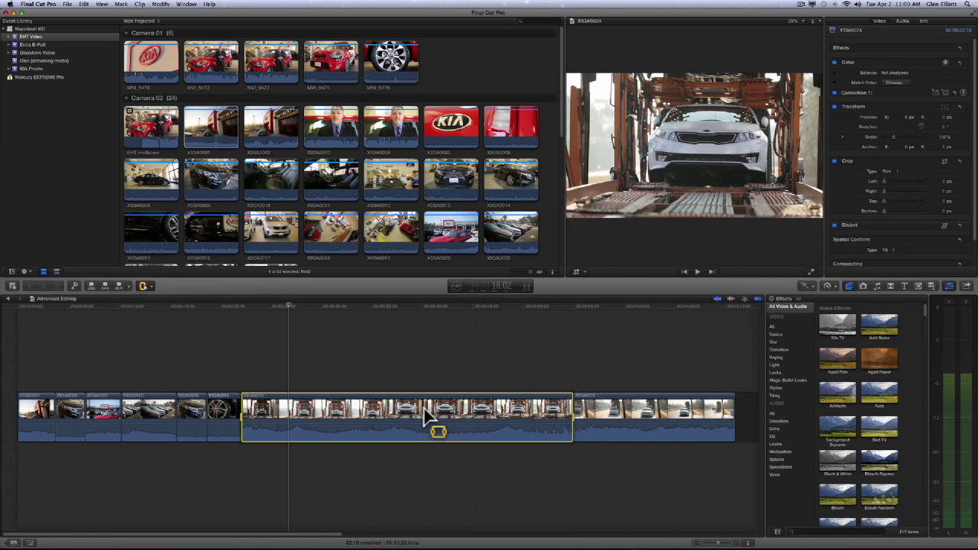
{"action": "key", "text": "r"}
{"action": "left_click_drag", "start_coordinate": [425, 415], "coordinate": [472, 418]}
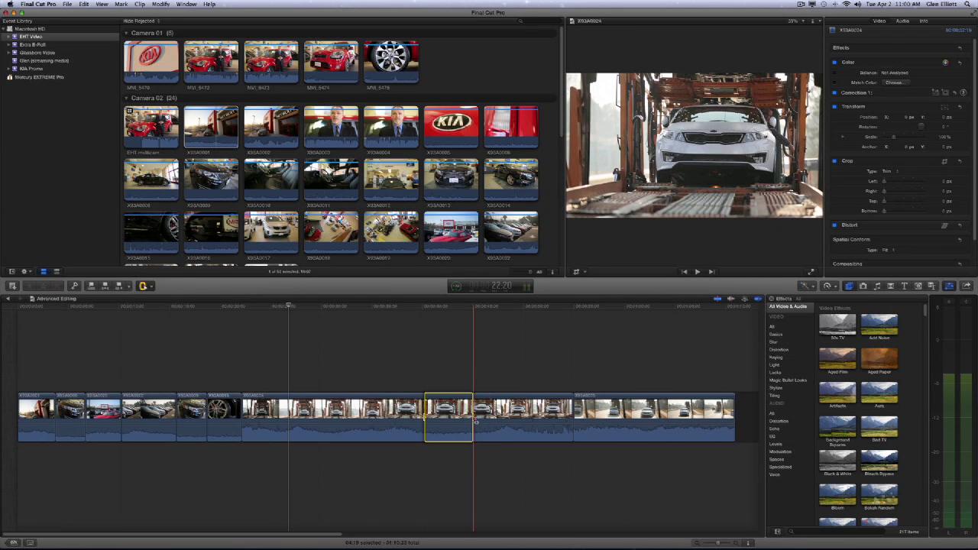
{"action": "key", "text": "alt+backslash"}
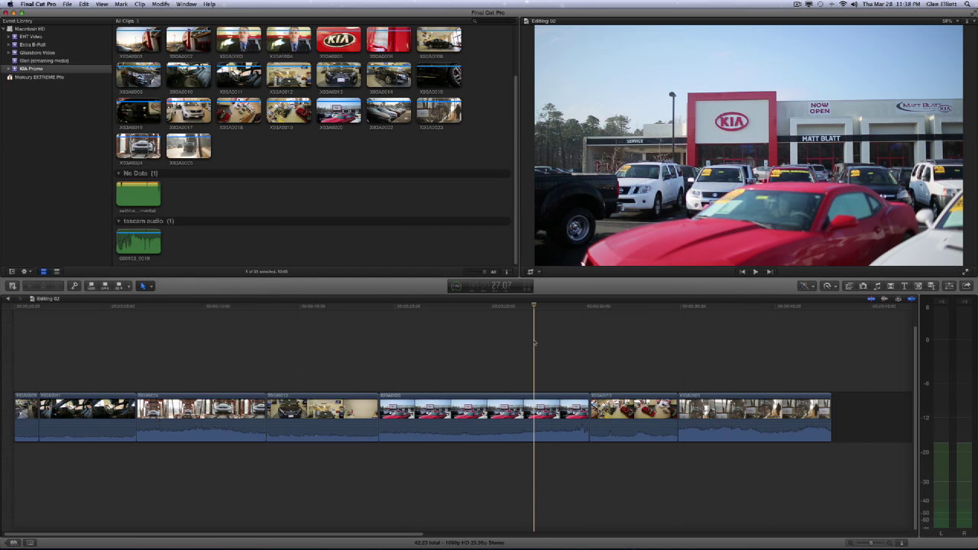
Jump the playhead back and forth between edit points in the Editing 02 timeline, ending on the X93A0012 and X93A0020 edit at 19:04
{"action": "key", "text": "Up"}
{"action": "key", "text": "Down"}
{"action": "key", "text": "Down"}
{"action": "key", "text": "Up"}
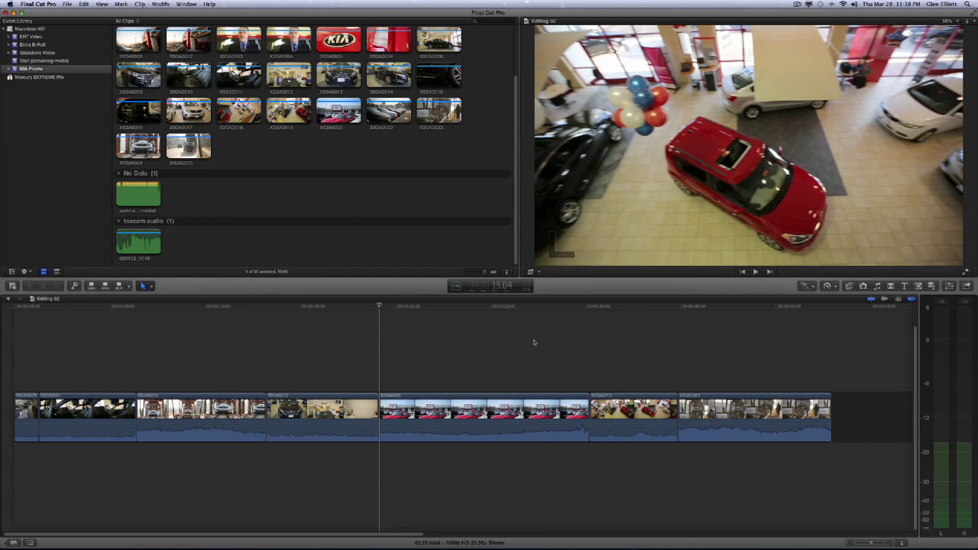
{"action": "key", "text": "Up"}
{"action": "key", "text": "Up"}
{"action": "key", "text": "Up"}
{"action": "key", "text": "Down"}
{"action": "key", "text": "Down"}
{"action": "key", "text": "Down"}
{"action": "key", "text": "Down"}
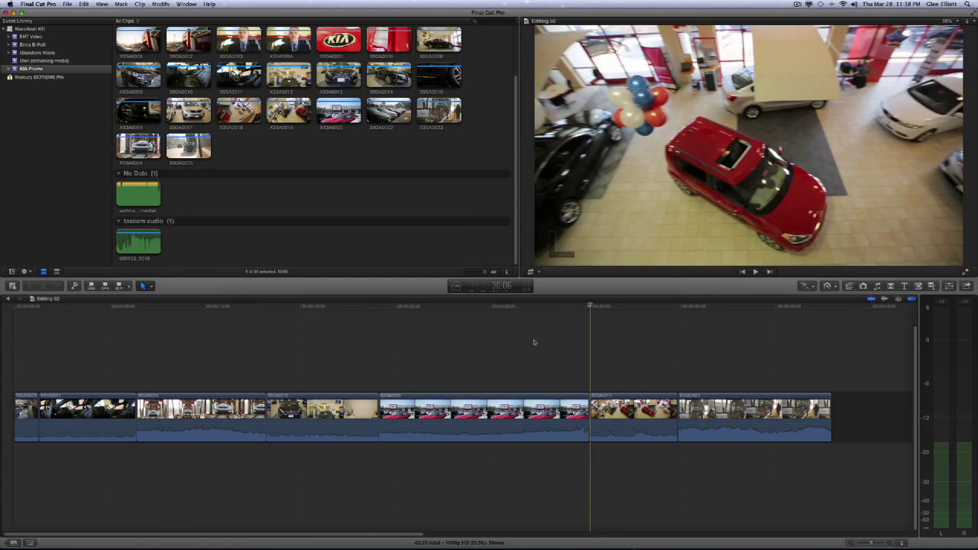
{"action": "key", "text": "Up"}
{"action": "key", "text": "Up"}
{"action": "key", "text": "Up"}
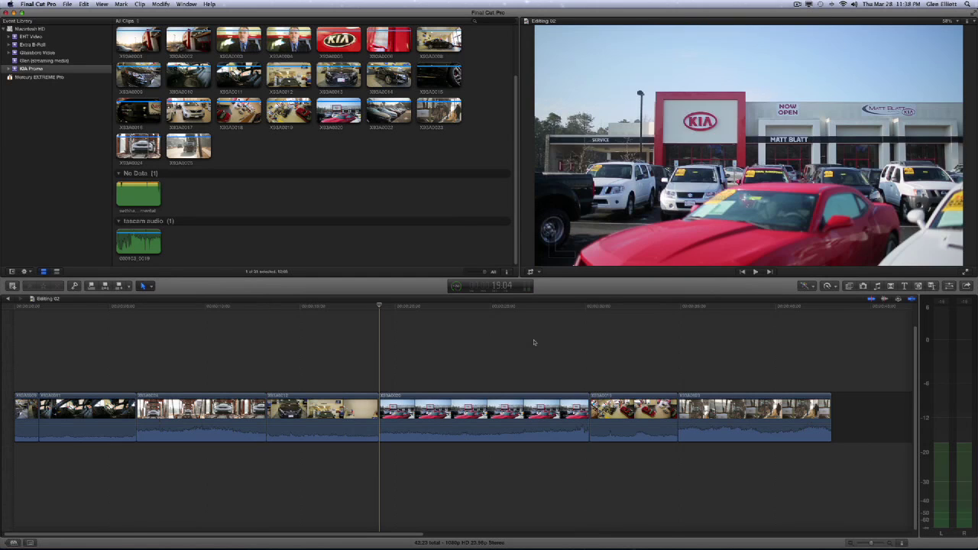
{"action": "key", "text": "Up"}
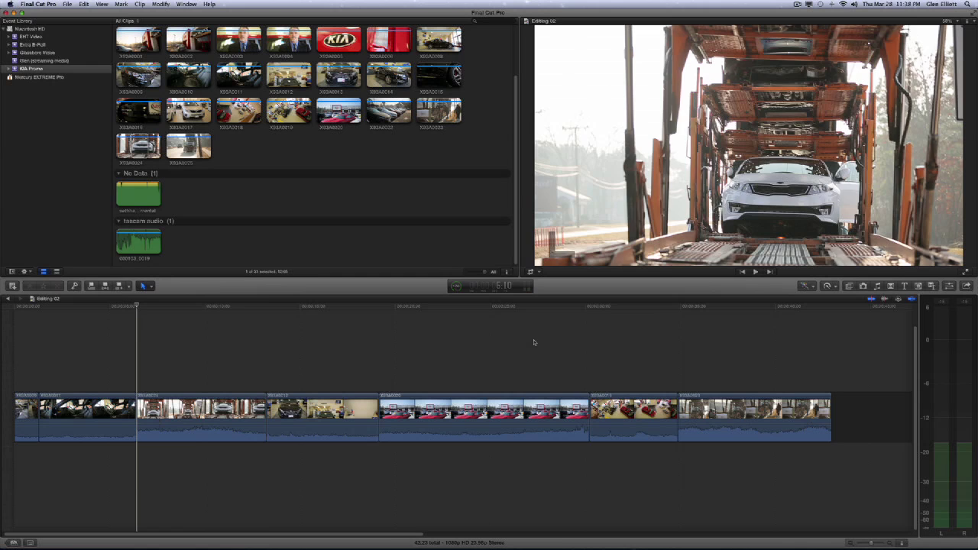
{"action": "key", "text": "Down"}
{"action": "key", "text": "Down"}
{"action": "key", "text": "Down"}
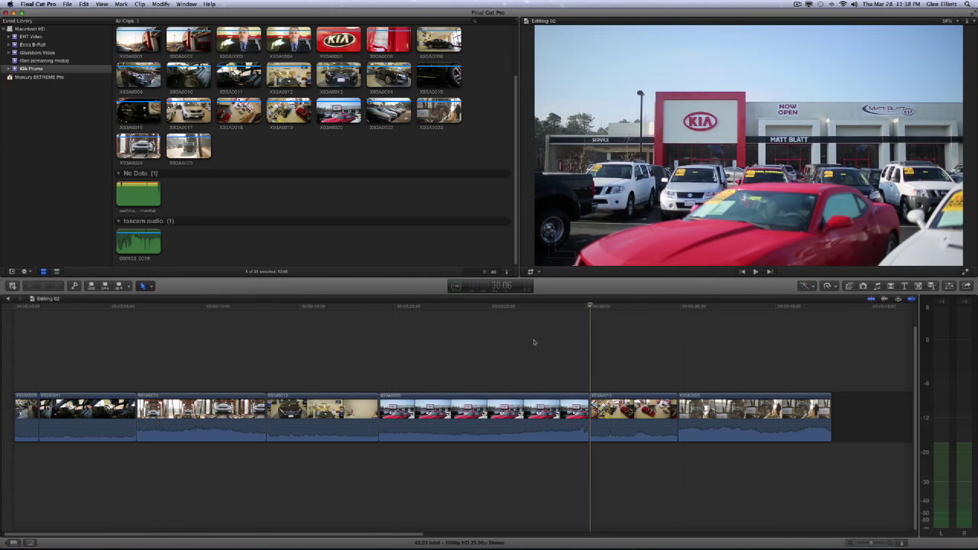
{"action": "key", "text": "Up"}
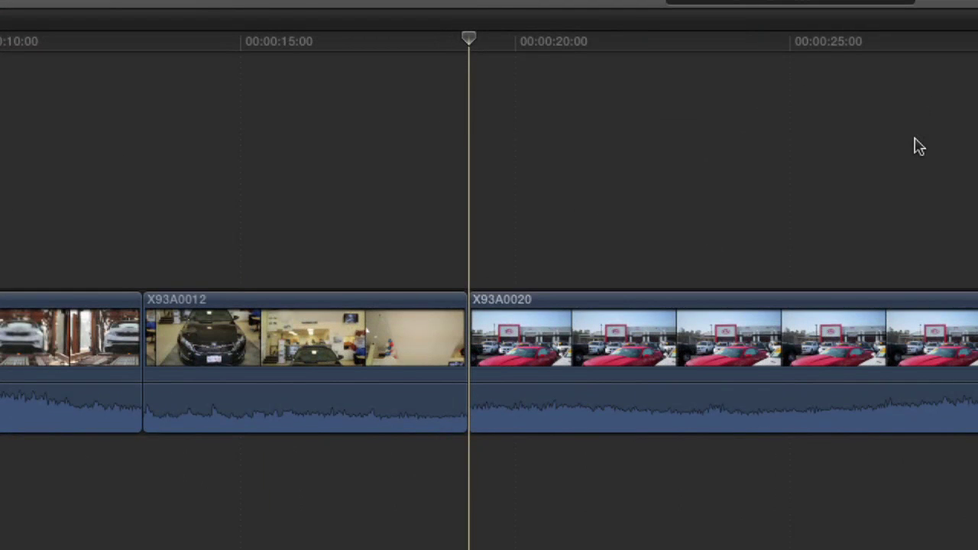
Alternate the edge selection between the end of X93A0012 and the start of X93A0020, finishing with the start of X93A0020 selected
{"action": "key", "text": "bracketleft"}
{"action": "key", "text": "bracketright"}
{"action": "key", "text": "bracketleft"}
{"action": "key", "text": "bracketright"}
{"action": "key", "text": "bracketleft"}
{"action": "key", "text": "bracketright"}
{"action": "key", "text": "bracketleft"}
{"action": "key", "text": "bracketright"}
{"action": "key", "text": "bracketleft"}
{"action": "key", "text": "bracketright"}
{"action": "key", "text": "bracketleft"}
{"action": "key", "text": "bracketright"}
{"action": "key", "text": "bracketleft"}
{"action": "key", "text": "bracketright"}
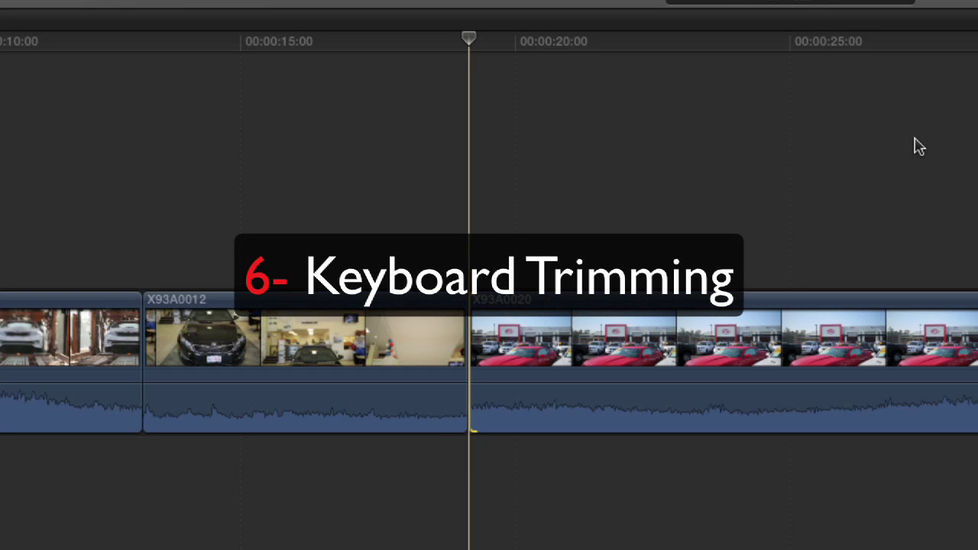
Ripple trim the selected start edge of X93A0020 seven frames later, one frame at a time
{"action": "key", "text": "period"}
{"action": "key", "text": "period"}
{"action": "key", "text": "period"}
{"action": "key", "text": "period"}
{"action": "key", "text": "period"}
{"action": "key", "text": "period"}
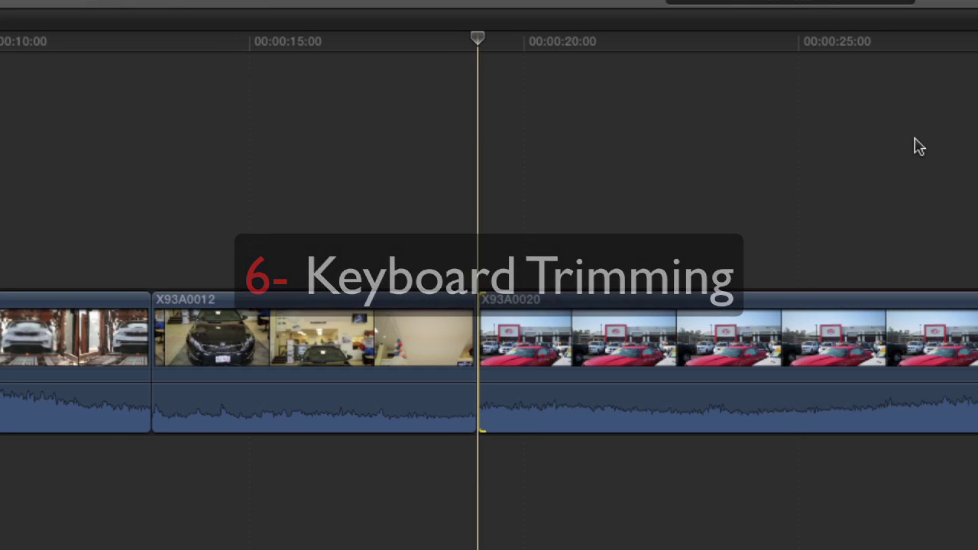
{"action": "key", "text": "period"}
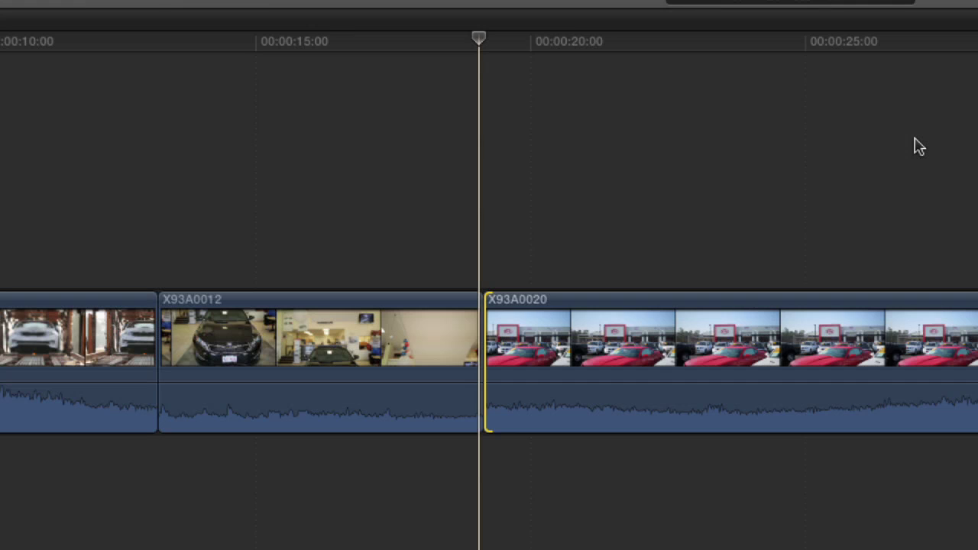
Ripple trim the start edge of X93A0020 ten frames earlier in single-frame steps
{"action": "key", "text": "comma"}
{"action": "key", "text": "comma"}
{"action": "key", "text": "comma"}
{"action": "key", "text": "comma"}
{"action": "key", "text": "comma"}
{"action": "key", "text": "comma"}
{"action": "key", "text": "comma"}
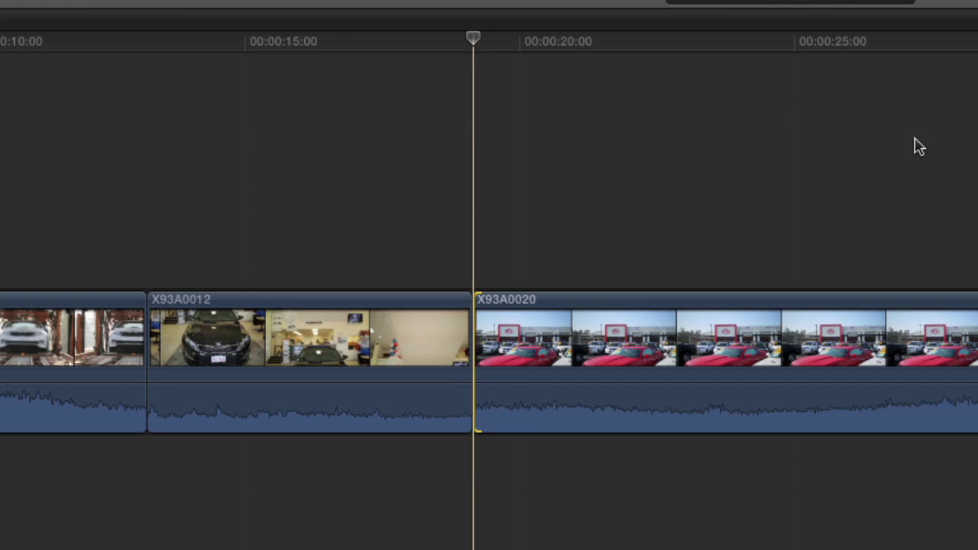
{"action": "key", "text": "comma"}
{"action": "key", "text": "comma"}
{"action": "key", "text": "comma"}
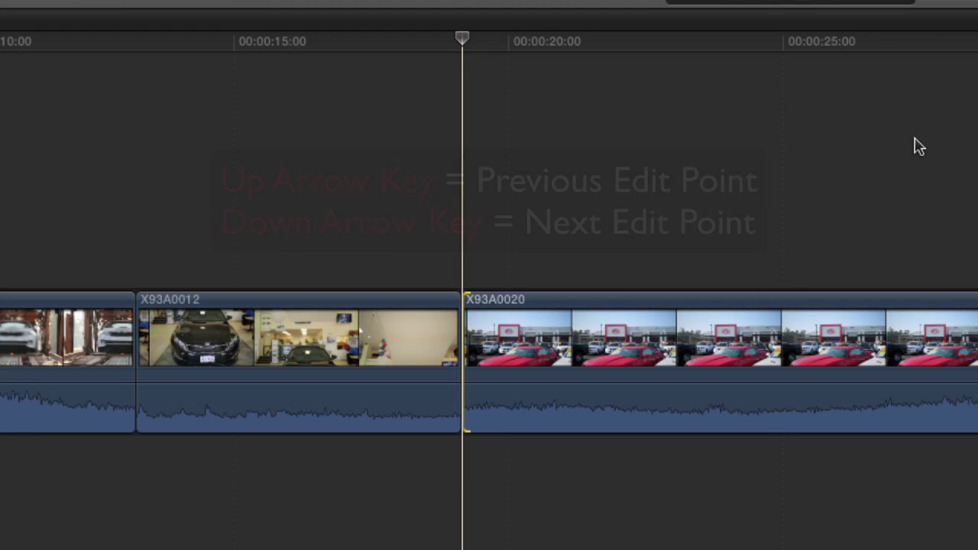
Trim the start edge of X93A0020 later again by about ten frames, frame by frame
{"action": "key", "text": "period"}
{"action": "key", "text": "period"}
{"action": "key", "text": "period"}
{"action": "key", "text": "period"}
{"action": "key", "text": "period"}
{"action": "key", "text": "period"}
{"action": "key", "text": "period"}
{"action": "key", "text": "period"}
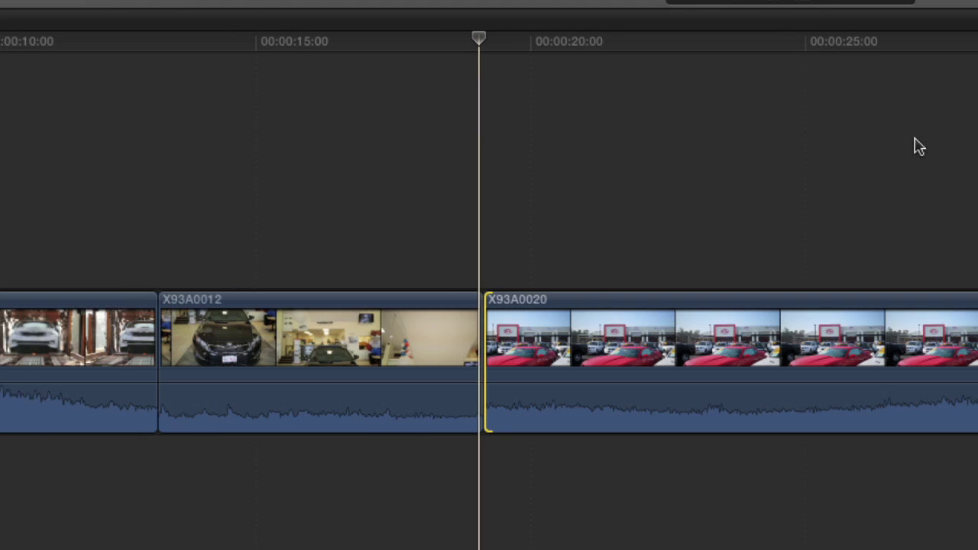
Trim the start edge of X93A0020 back by about ten frames, using both single-frame and ten-frame nudges
{"action": "key", "text": "comma"}
{"action": "key", "text": "comma"}
{"action": "key", "text": "comma"}
{"action": "key", "text": "shift+comma"}
{"action": "key", "text": "shift+comma"}
{"action": "key", "text": "shift+comma"}
{"action": "key", "text": "shift+period"}
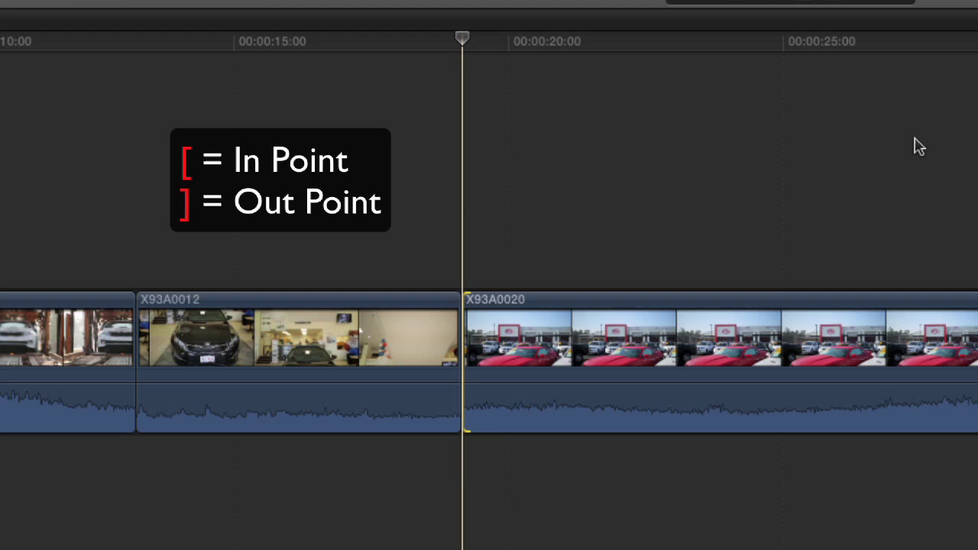
Select the end edge of X93A0012 and nudge it two frames earlier and one frame later
{"action": "key", "text": "bracketleft"}
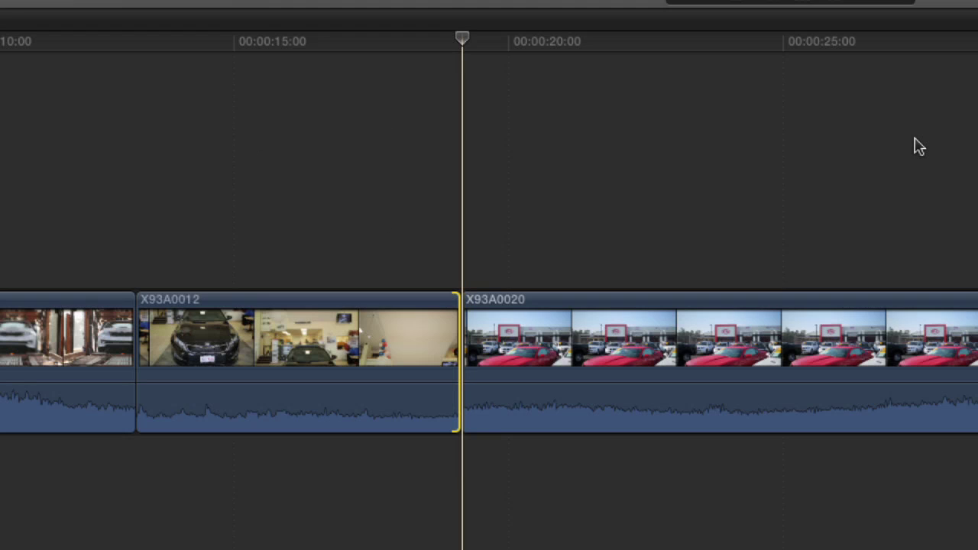
{"action": "key", "text": "comma"}
{"action": "key", "text": "comma"}
{"action": "key", "text": "period"}
Trim the end edge of X93A0012 back and forth in ten-frame jumps, finishing with a ten-frame move later
{"action": "key", "text": "shift+period"}
{"action": "key", "text": "shift+period"}
{"action": "key", "text": "shift+comma"}
{"action": "key", "text": "shift+comma"}
{"action": "key", "text": "shift+comma"}
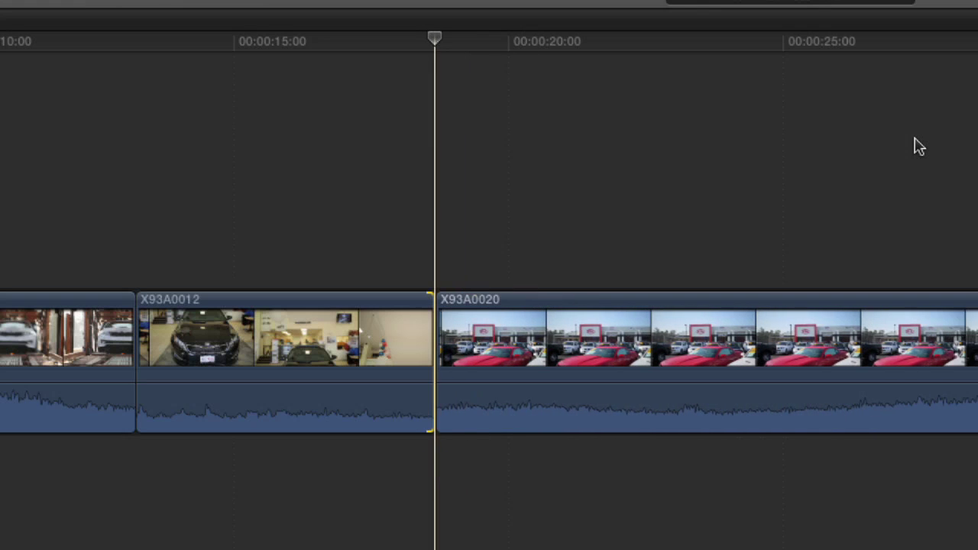
{"action": "key", "text": "shift+period"}
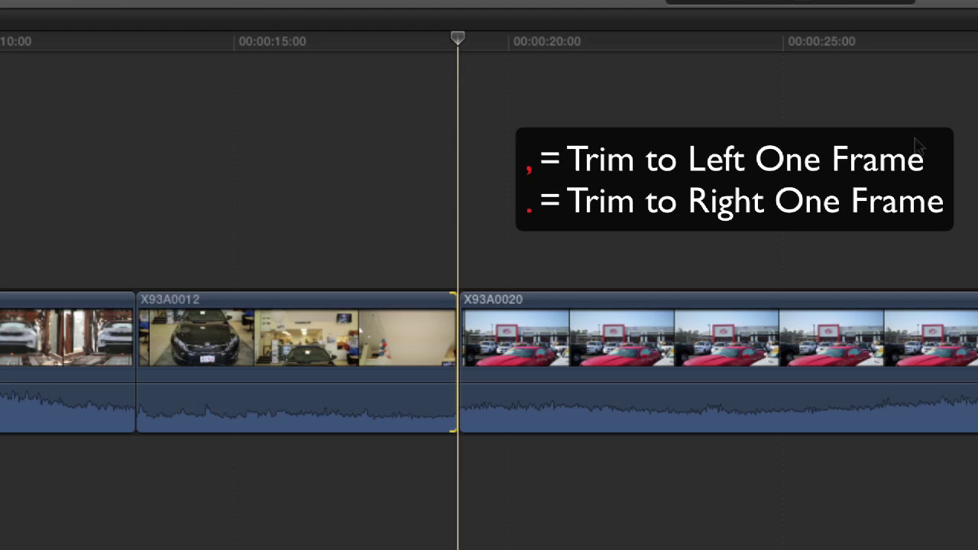
Select both sides of the edit between X93A0012 and X93A0020, roll it earlier to 19:00 and play around it
{"action": "key", "text": "backslash"}
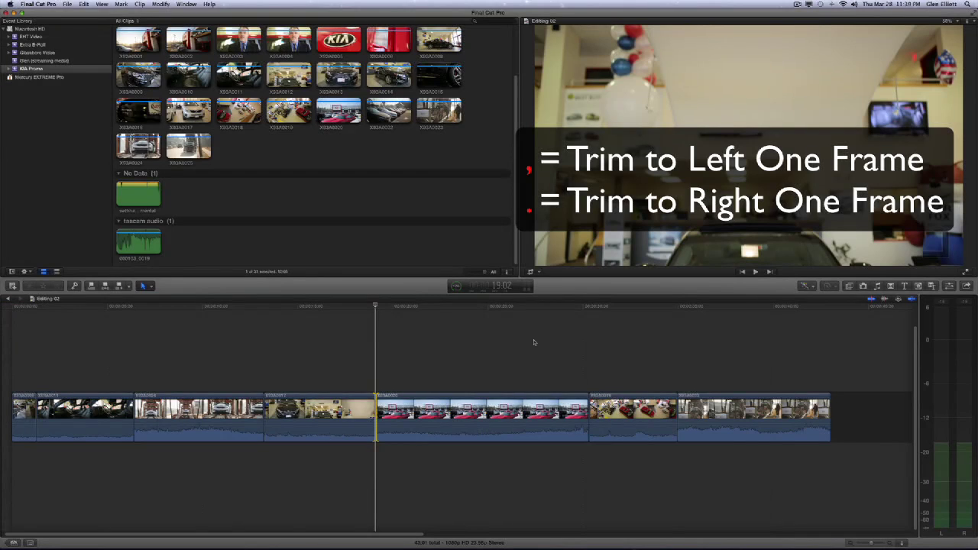
{"action": "key", "text": "comma"}
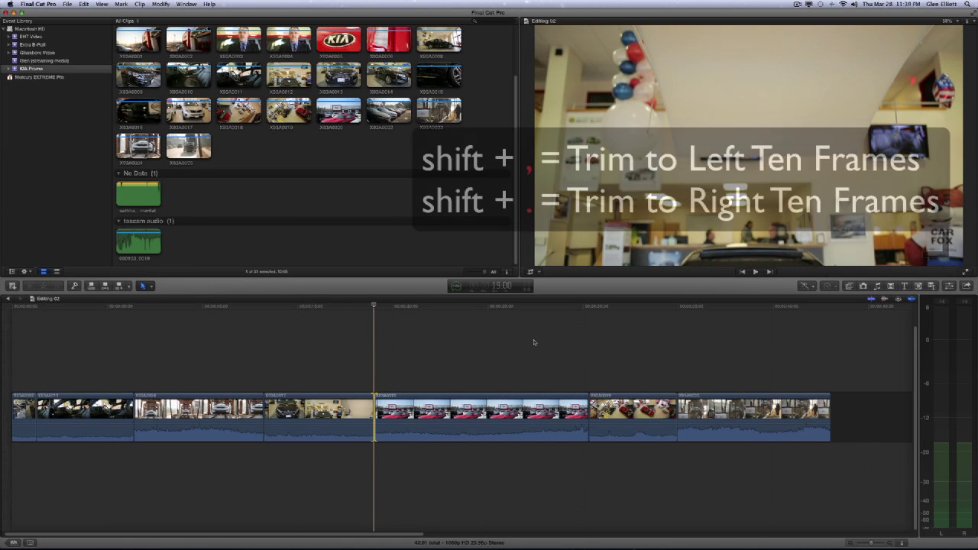
{"action": "key", "text": "shift+slash"}
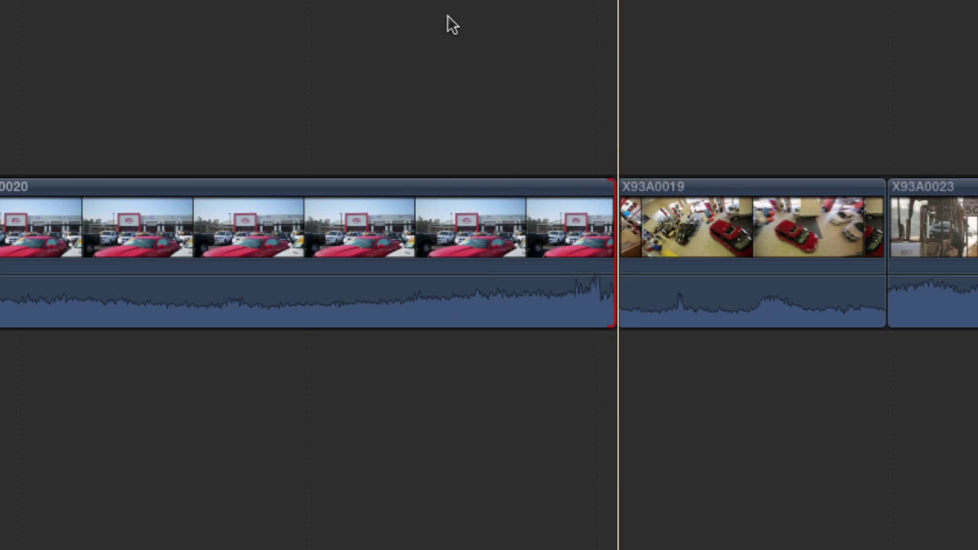
Select clip X93A0020, and reselect its end edge at the edit with X93A0019
{"action": "left_click", "coordinate": [493, 190]}
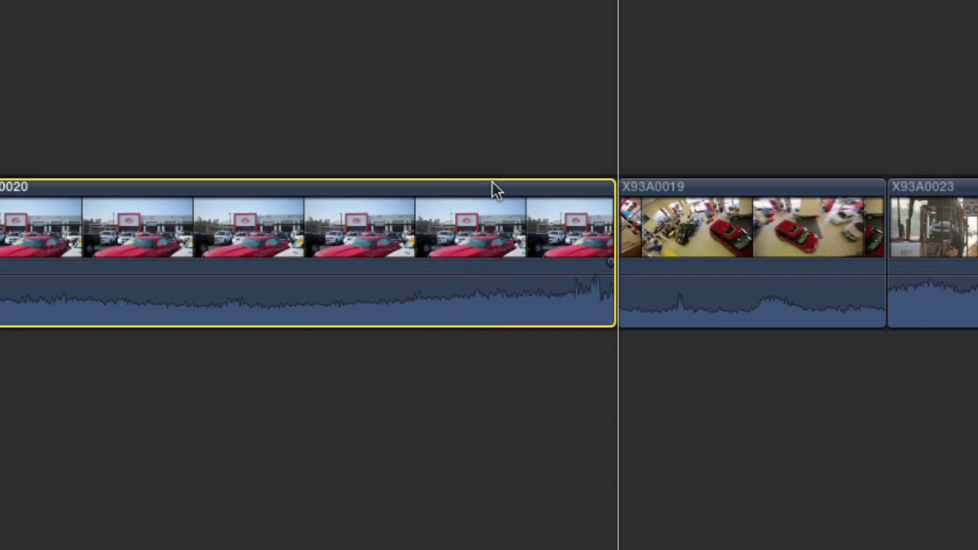
{"action": "left_click", "coordinate": [588, 124]}
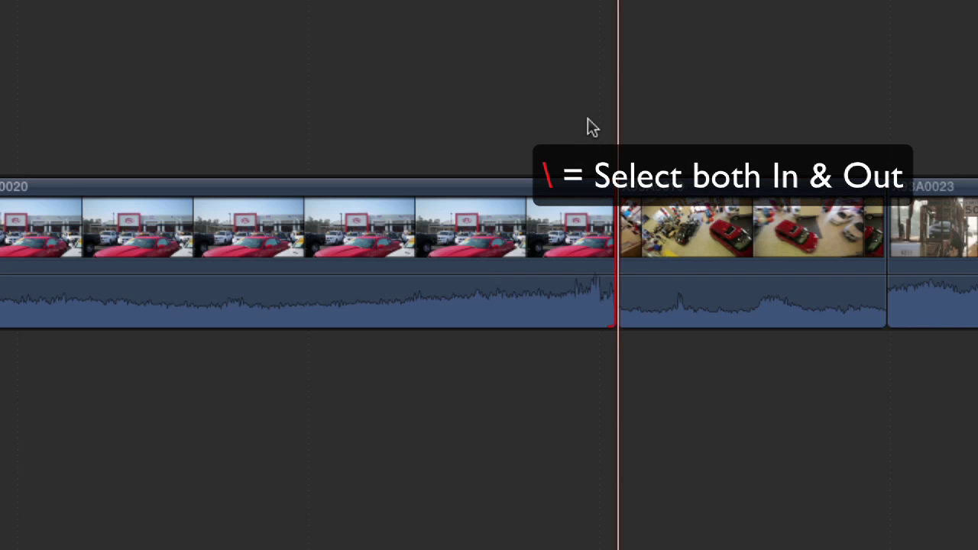
Nudge the edit between X93A0020 and X93A0019 earlier by six single-frame steps
{"action": "key", "text": "comma"}
{"action": "key", "text": "comma"}
{"action": "key", "text": "comma"}
{"action": "key", "text": "comma"}
{"action": "key", "text": "comma"}
{"action": "key", "text": "comma"}
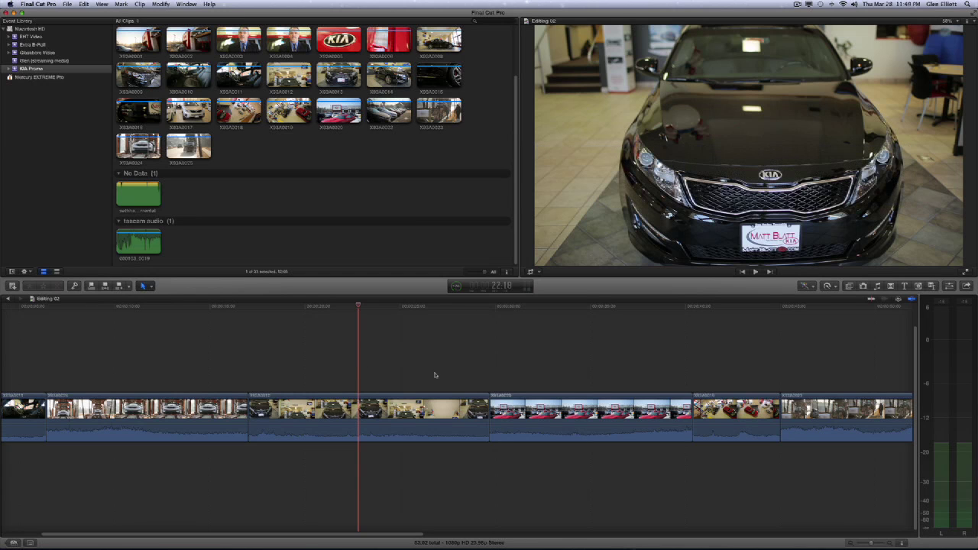
Select both sides of the edit between X93A0012 and X93A0020, and ripple the end of X93A0012 about two seconds earlier
{"action": "key", "text": "backslash"}
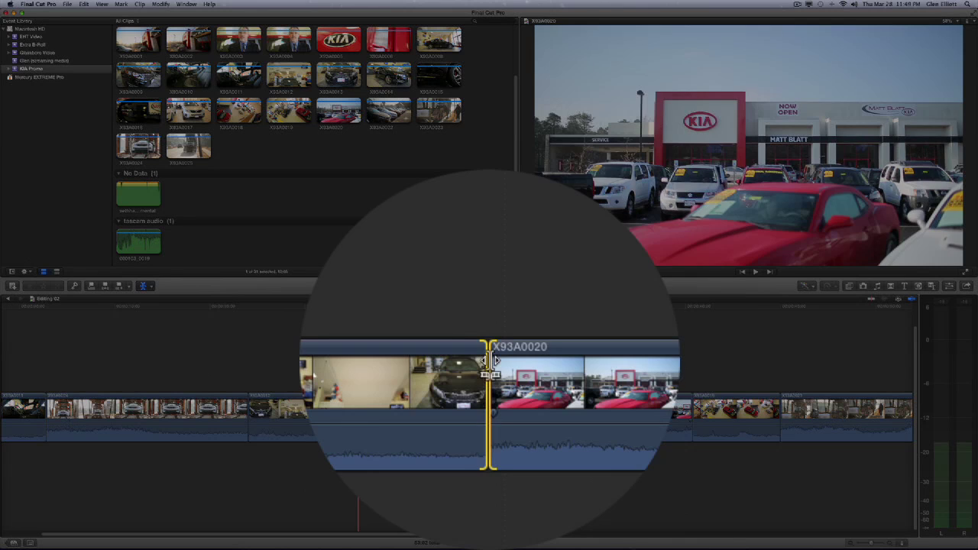
{"action": "left_click_drag", "start_coordinate": [489, 405], "coordinate": [487, 403]}
{"action": "left_click_drag", "start_coordinate": [481, 359], "coordinate": [442, 390]}
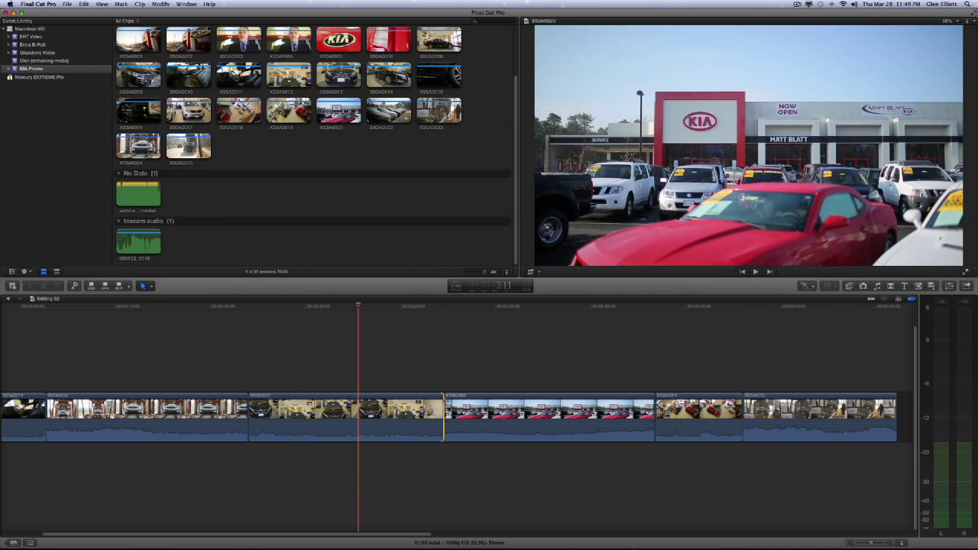
Open the X93A0012/X93A0020 edit in the Precision Editor, extend X93A0012 into its unused media, and ripple its end back to about 27 seconds
{"action": "double_click", "coordinate": [443, 416]}
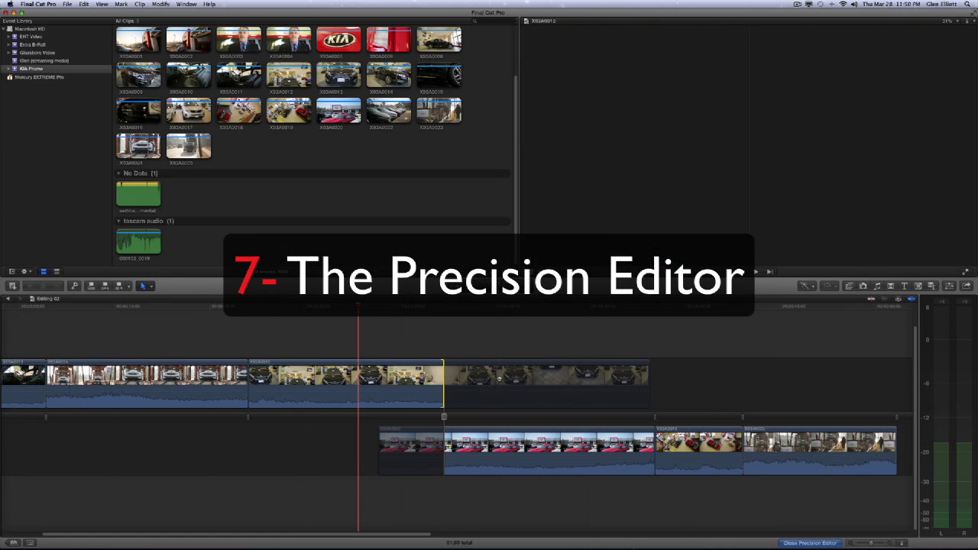
{"action": "left_click", "coordinate": [499, 378]}
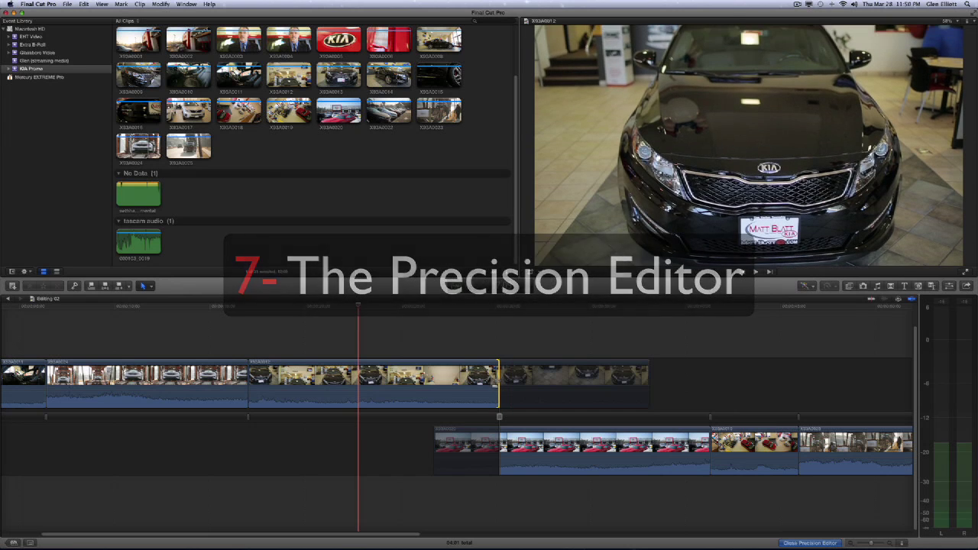
{"action": "left_click_drag", "start_coordinate": [499, 377], "coordinate": [433, 382]}
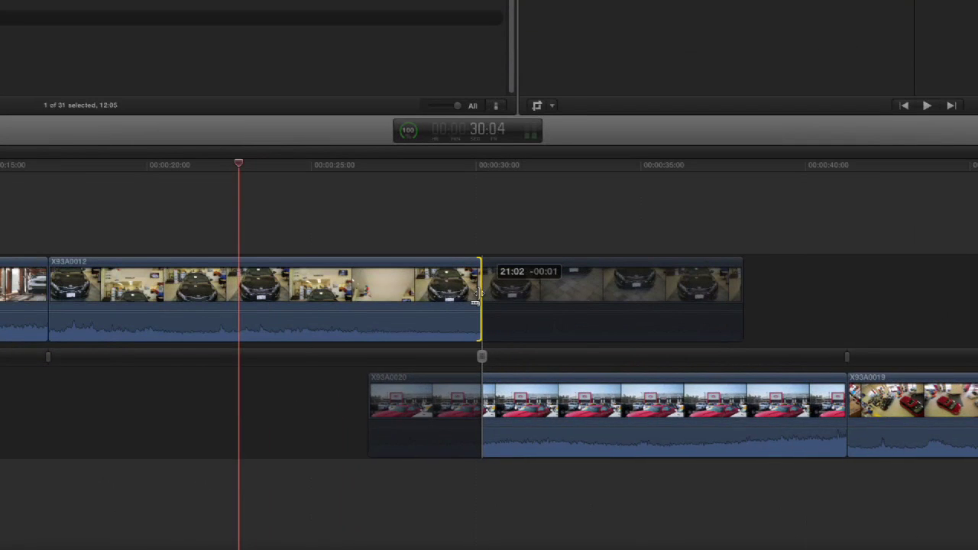
{"action": "left_click_drag", "start_coordinate": [367, 298], "coordinate": [375, 299]}
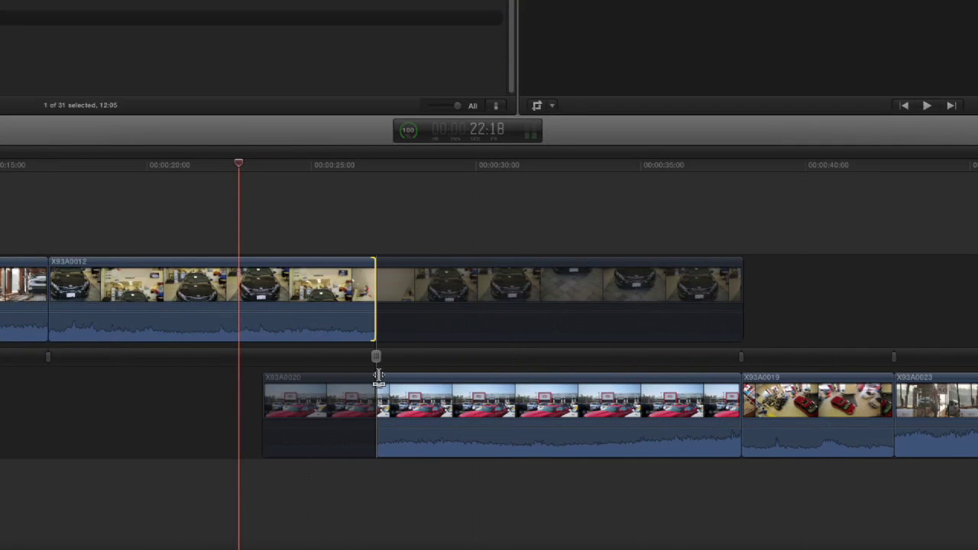
Trim the start of X93A0020 about 1.7 seconds later, then roll its edit with X93A0012 about one second earlier and close the Precision Editor
{"action": "left_click_drag", "start_coordinate": [377, 378], "coordinate": [434, 389]}
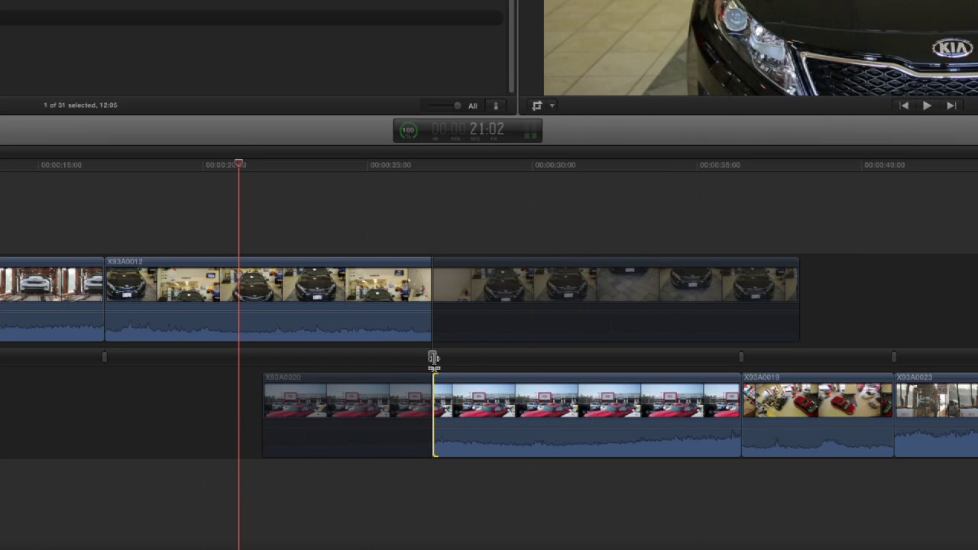
{"action": "left_click_drag", "start_coordinate": [433, 357], "coordinate": [396, 362]}
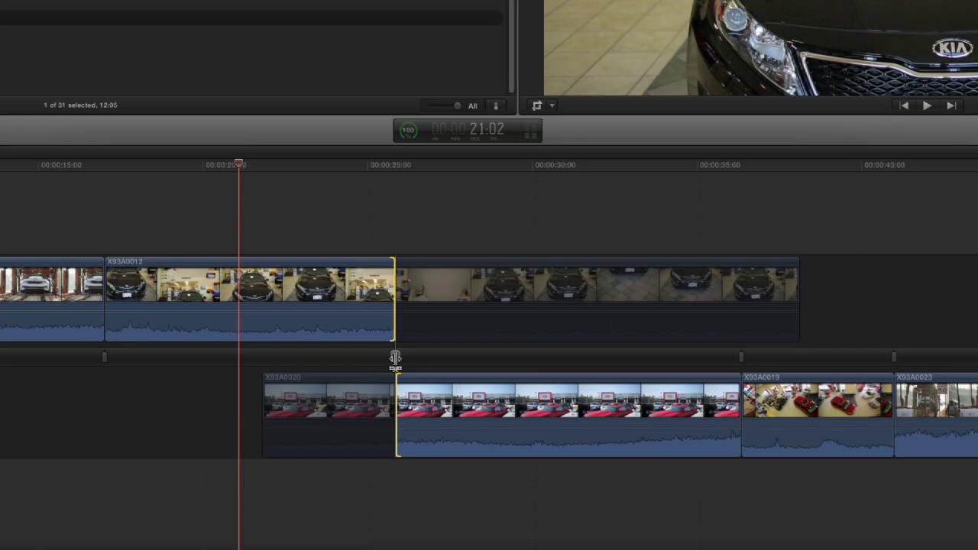
{"action": "double_click", "coordinate": [394, 360]}
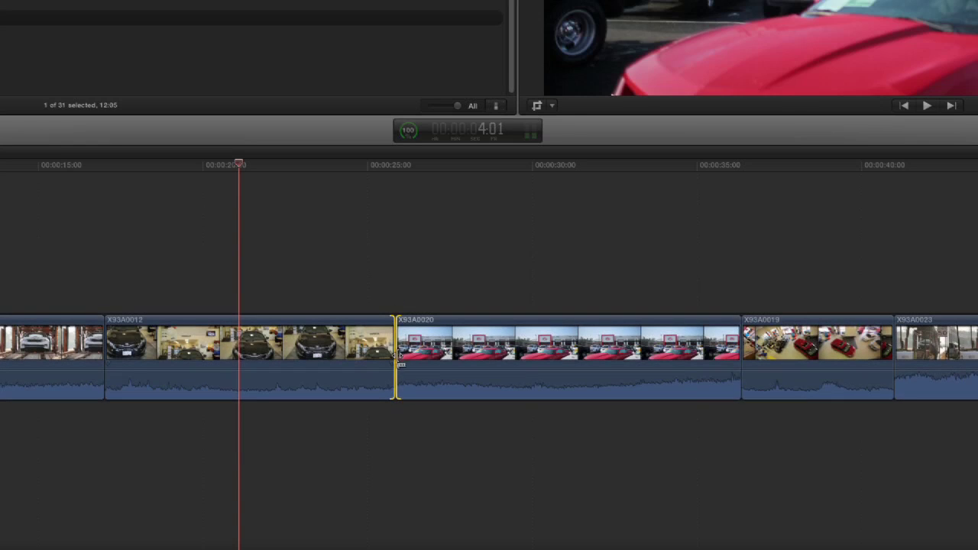
Reopen the X93A0012/X93A0020 edit in the Precision Editor, close it again, and place the playhead at 15:18
{"action": "double_click", "coordinate": [396, 359]}
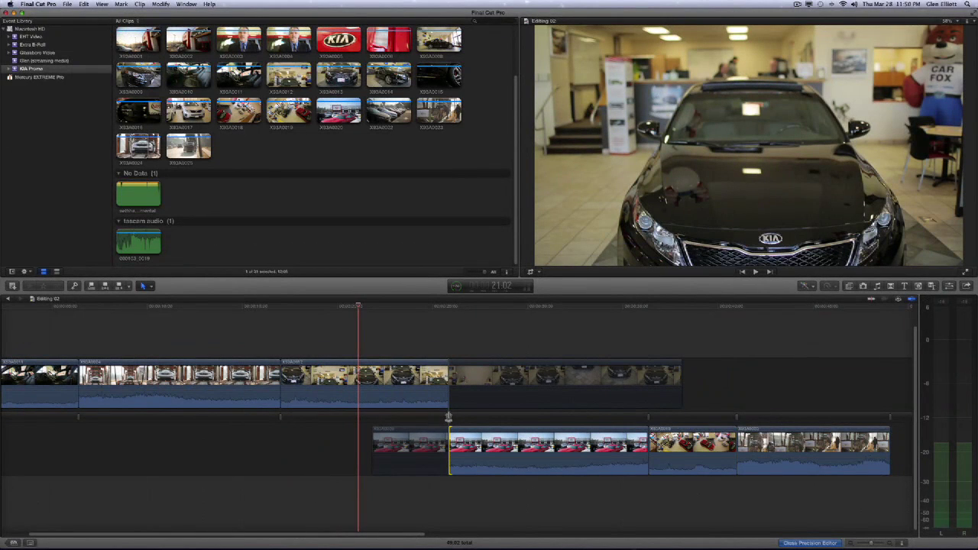
{"action": "mouse_move", "coordinate": [448, 418]}
{"action": "left_mouse_down"}
{"action": "mouse_move", "coordinate": [648, 418]}
{"action": "mouse_move", "coordinate": [280, 418]}
{"action": "mouse_move", "coordinate": [648, 418]}
{"action": "mouse_move", "coordinate": [448, 418]}
{"action": "left_mouse_up"}
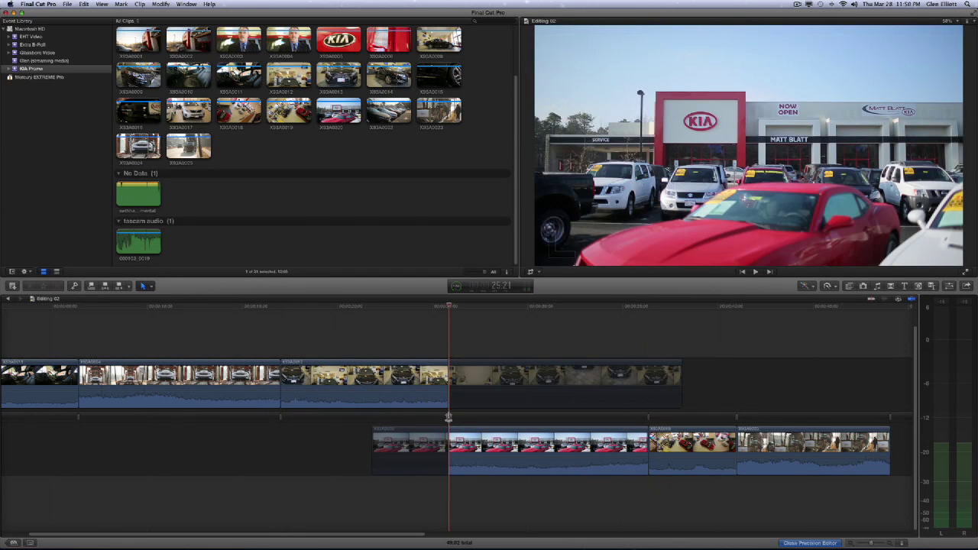
{"action": "key", "text": "Escape"}
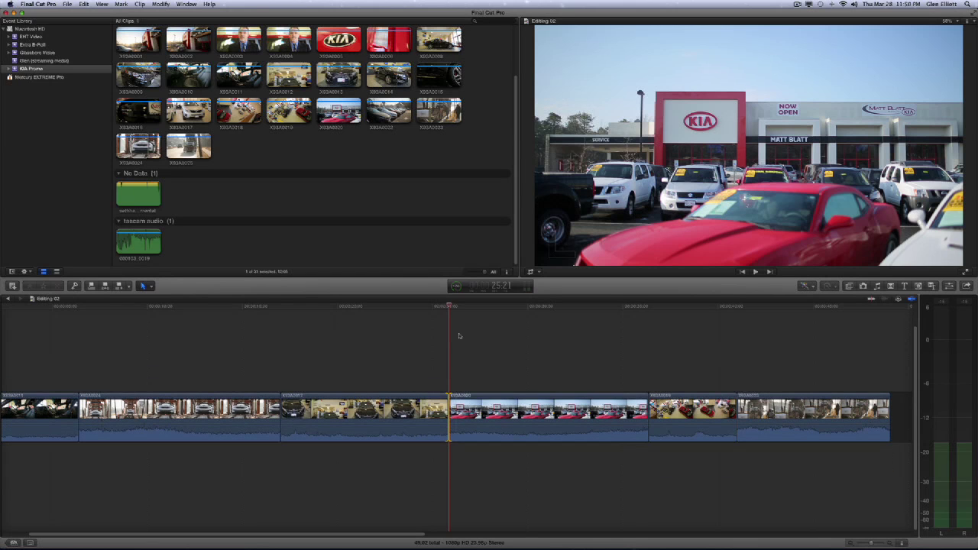
{"action": "left_click", "coordinate": [247, 309]}
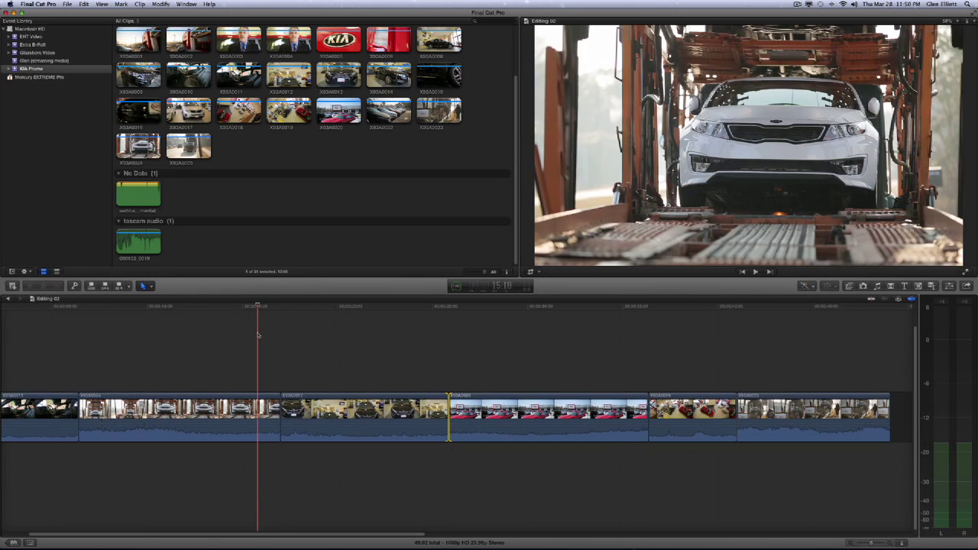